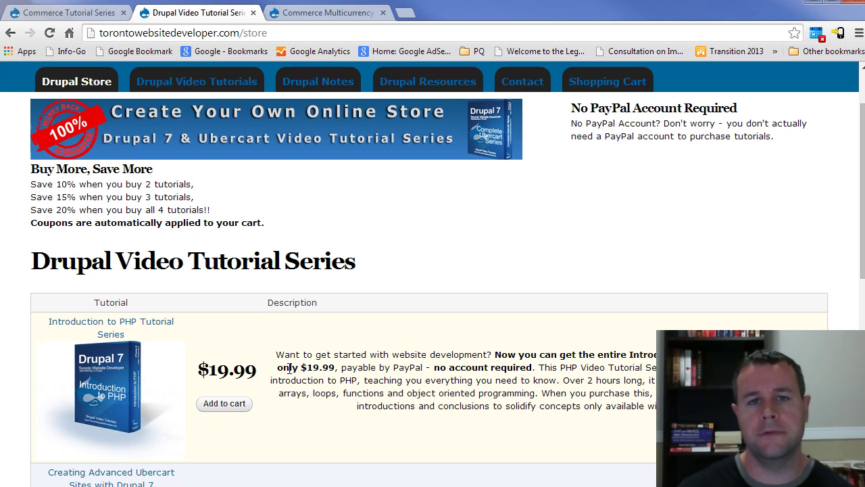
# Step: Return to the local Commerce Tutorial Series site and close the Drupal video tutorial store page
pyautogui.moveTo(211, 210); pyautogui.dragTo(30, 184)
pyautogui.click(320, 239)
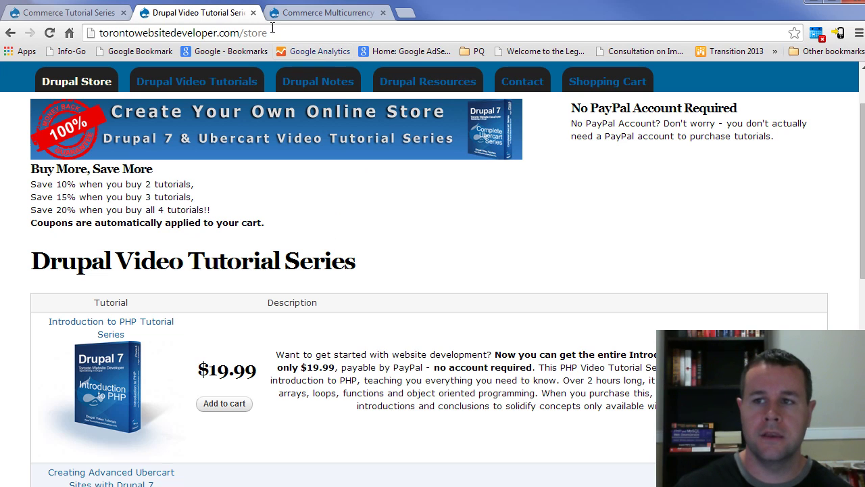
pyautogui.click(80, 13)
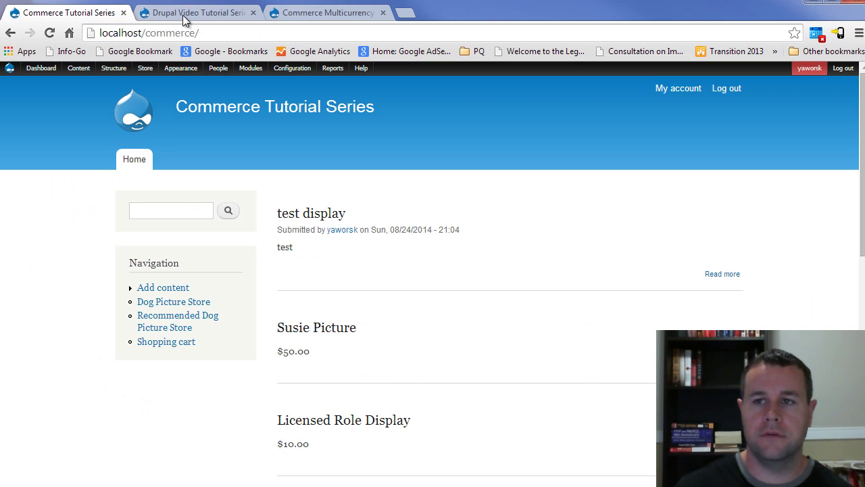
pyautogui.click(252, 13)
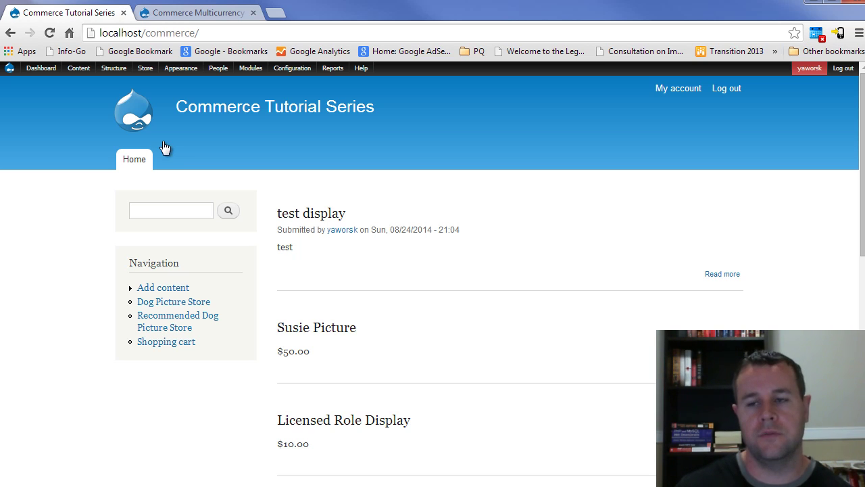
# Step: Start a new product pricing rule in the store configuration and name it "Convert USD to CND"
pyautogui.moveTo(148, 72)
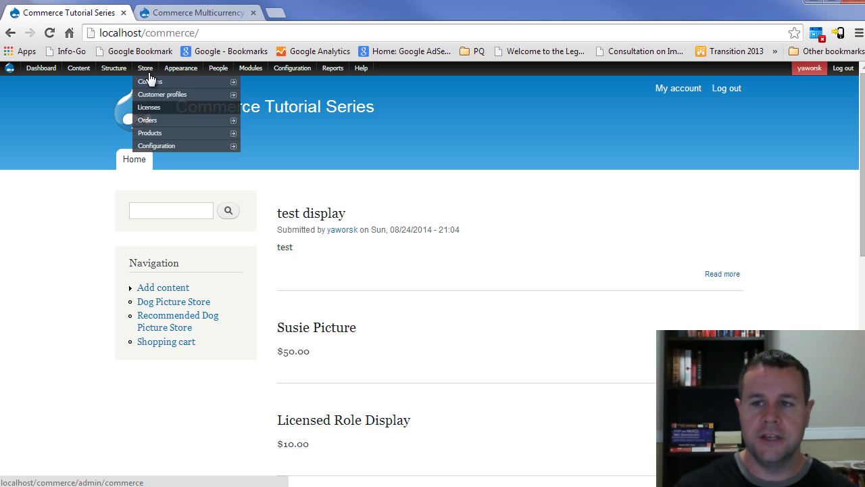
pyautogui.moveTo(162, 146)
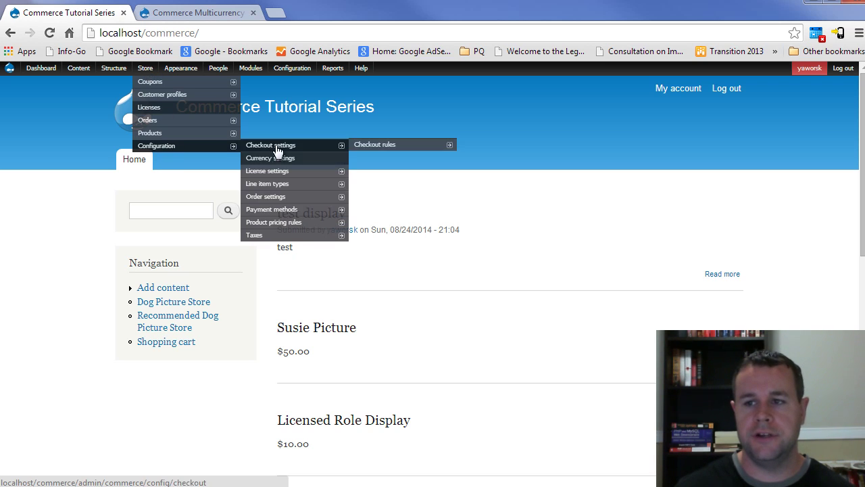
pyautogui.click(292, 224)
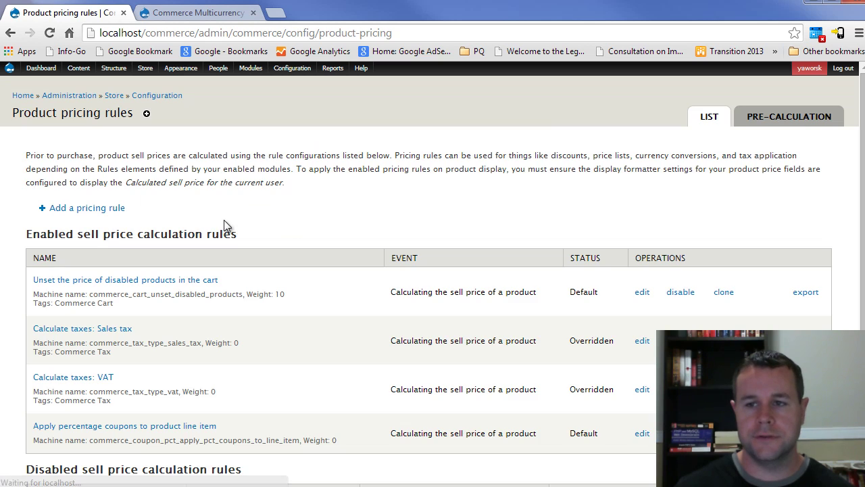
pyautogui.click(72, 207)
pyautogui.click(84, 213)
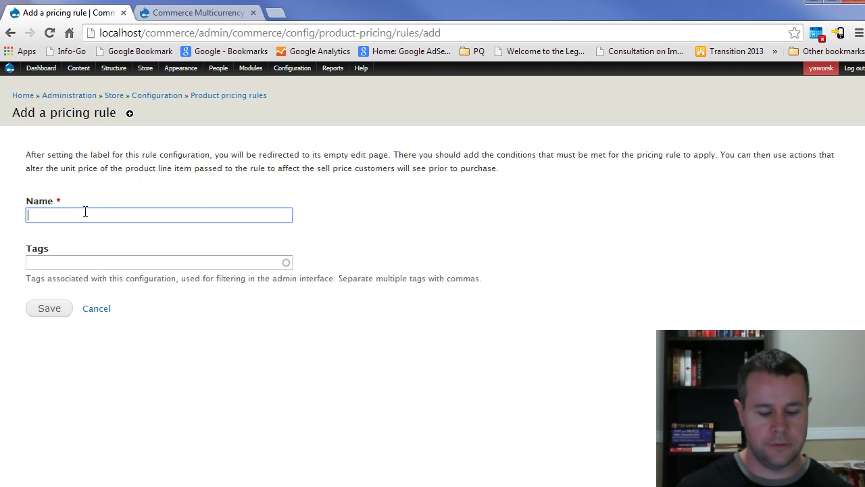
pyautogui.write('Conver')
pyautogui.press('Down')
pyautogui.press('Down')
pyautogui.press('Return')
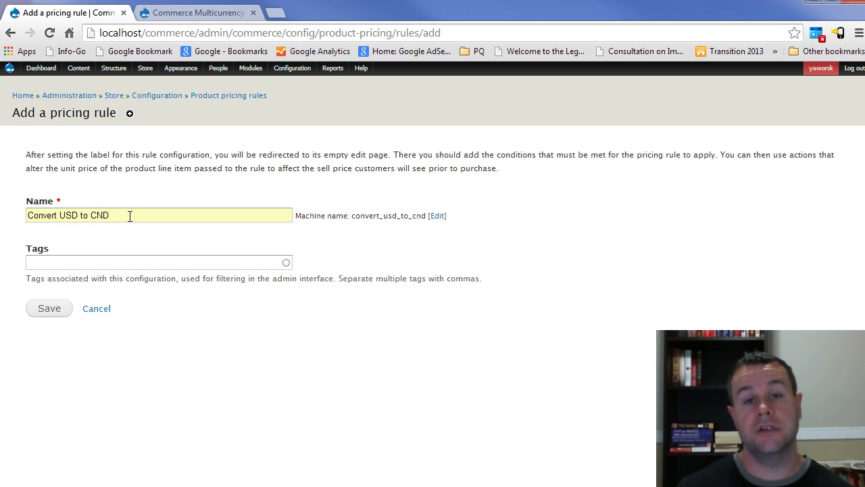
# Step: Check which currencies are enabled in the store's currency settings on a separate page, and close that page when done
pyautogui.moveTo(146, 68)
pyautogui.moveTo(176, 146)
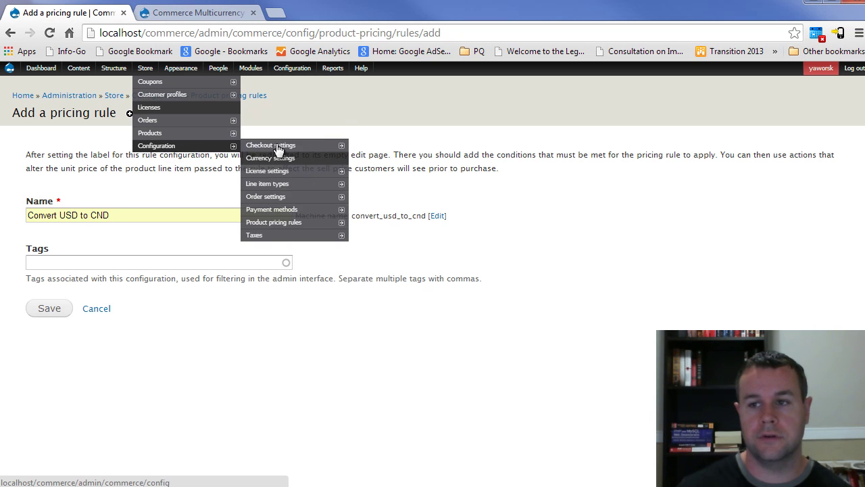
pyautogui.rightClick(274, 158)
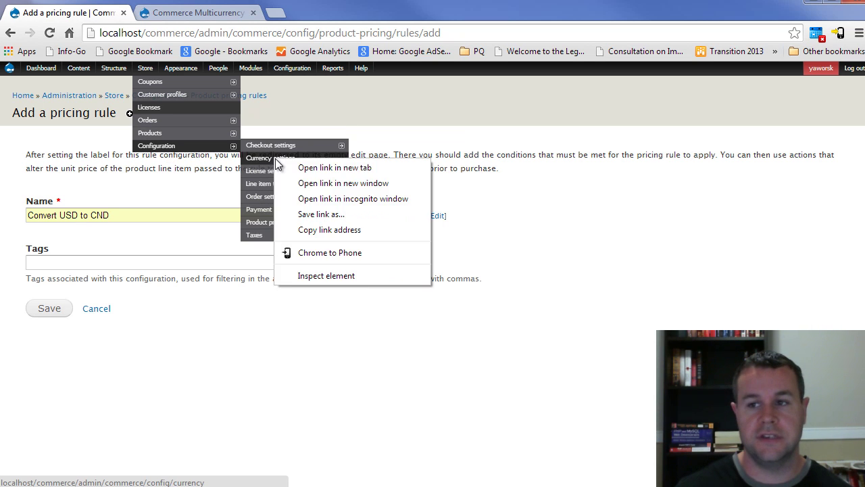
pyautogui.click(331, 168)
pyautogui.click(166, 14)
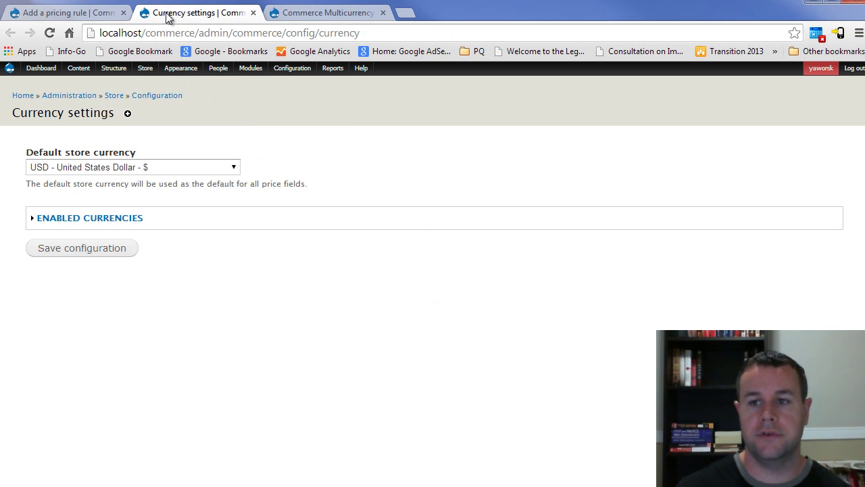
pyautogui.click(118, 218)
pyautogui.scroll(-2, 49, 300)
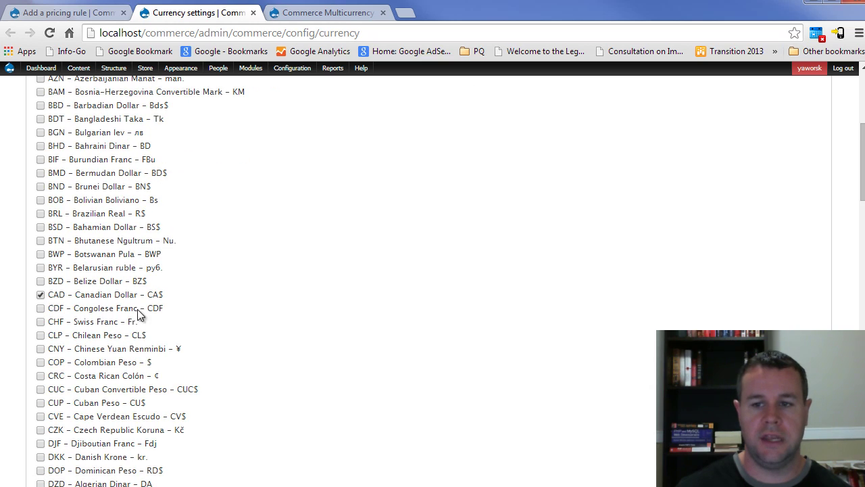
pyautogui.scroll(-7, 466, 379)
pyautogui.scroll(-15, 286, 378)
pyautogui.scroll(20, 207, 258)
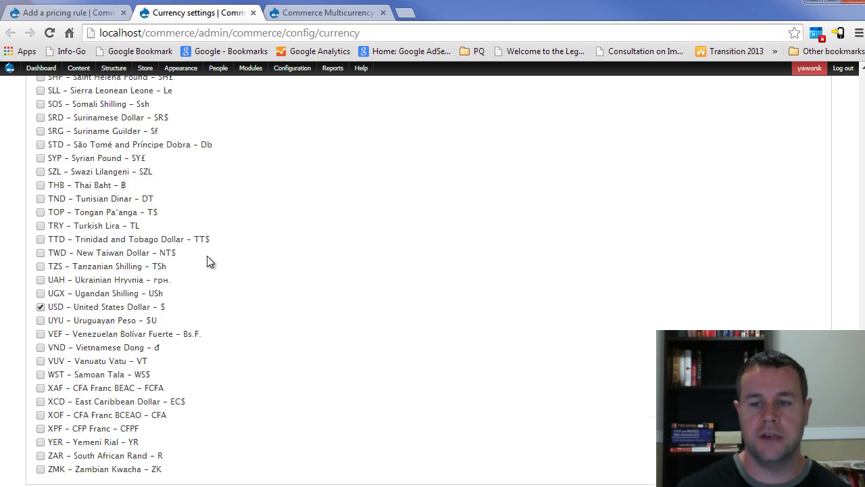
pyautogui.scroll(7, 207, 255)
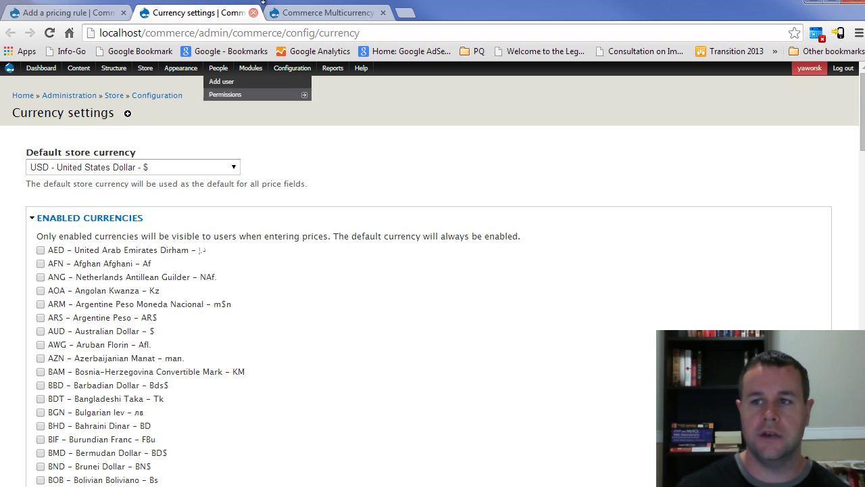
pyautogui.click(254, 13)
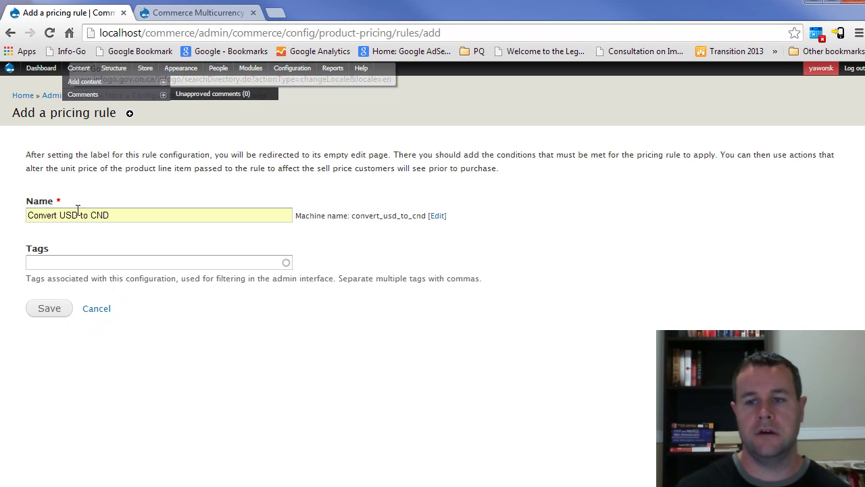
# Step: Tag the new pricing rule as "custom" and save it
pyautogui.click(108, 263)
pyautogui.write('u')
pyautogui.write('sd')
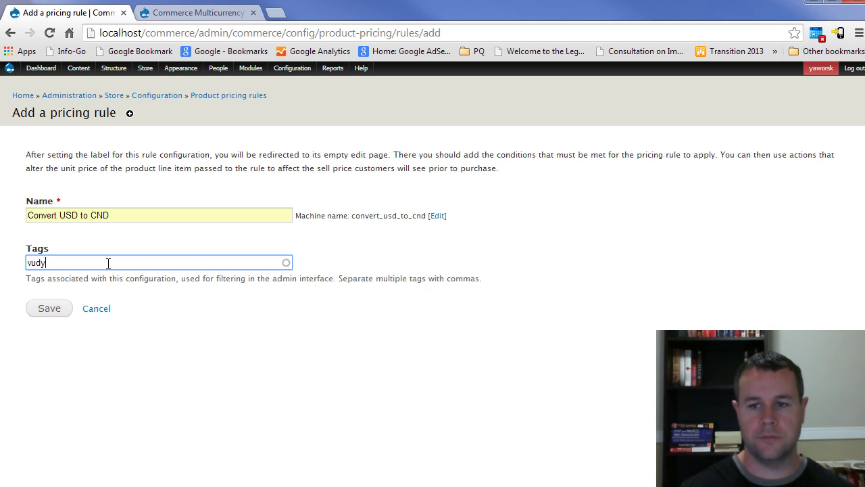
pyautogui.press('BackSpace')
pyautogui.press('BackSpace')
pyautogui.press('BackSpace')
pyautogui.write('cus')
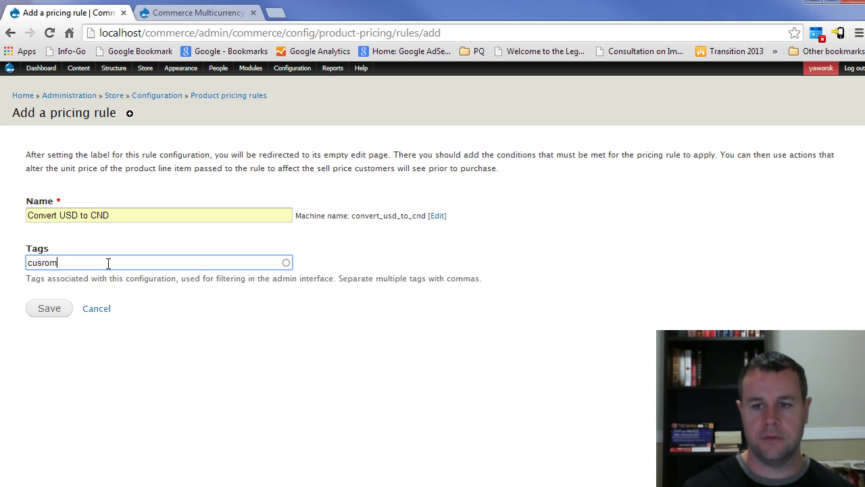
pyautogui.write('r')
pyautogui.press('BackSpace')
pyautogui.write('to')
pyautogui.press('BackSpace')
pyautogui.write('om')
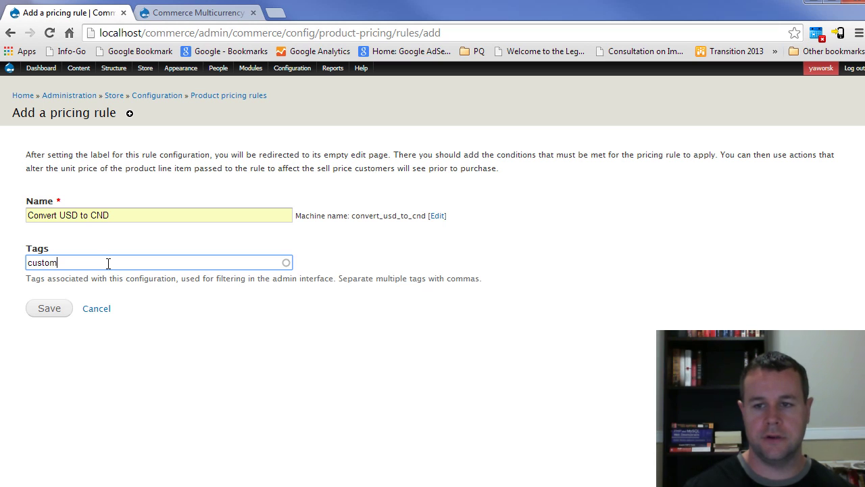
pyautogui.click(53, 310)
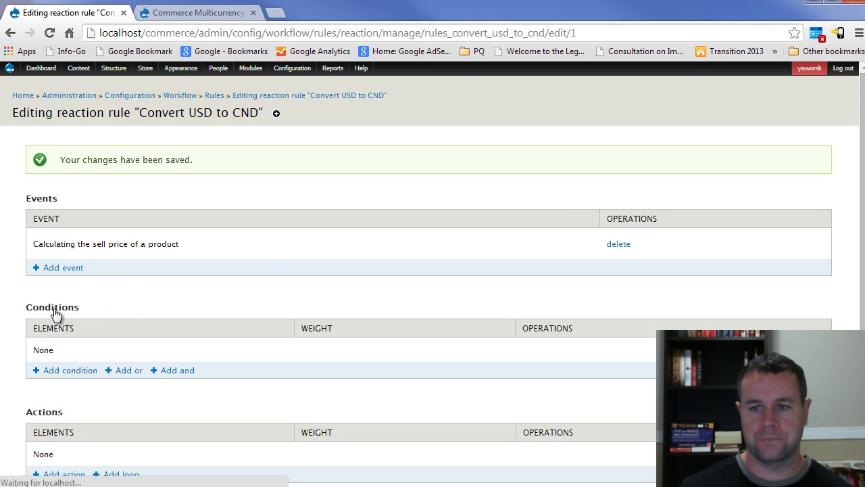
# Step: Add a data comparison condition to the rule that compares commerce-line-item:commerce-unit-price:currency-code
pyautogui.scroll(-1, 288, 264)
pyautogui.click(68, 309)
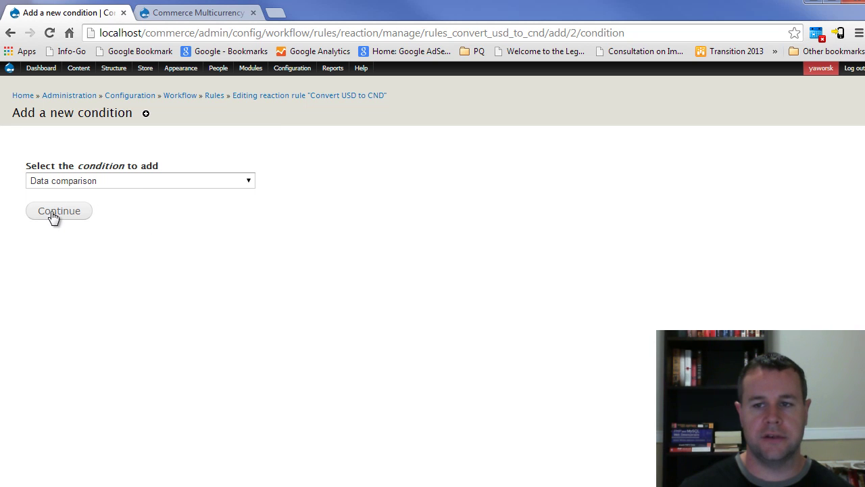
pyautogui.click(55, 212)
pyautogui.click(374, 241)
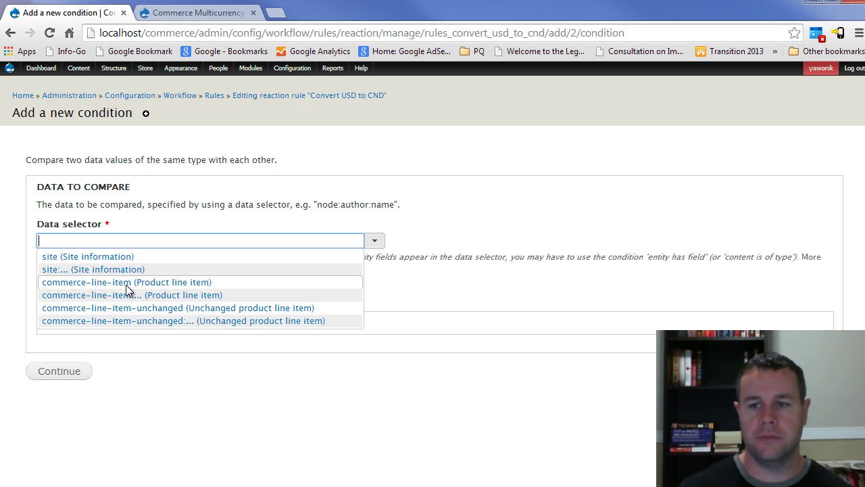
pyautogui.click(164, 297)
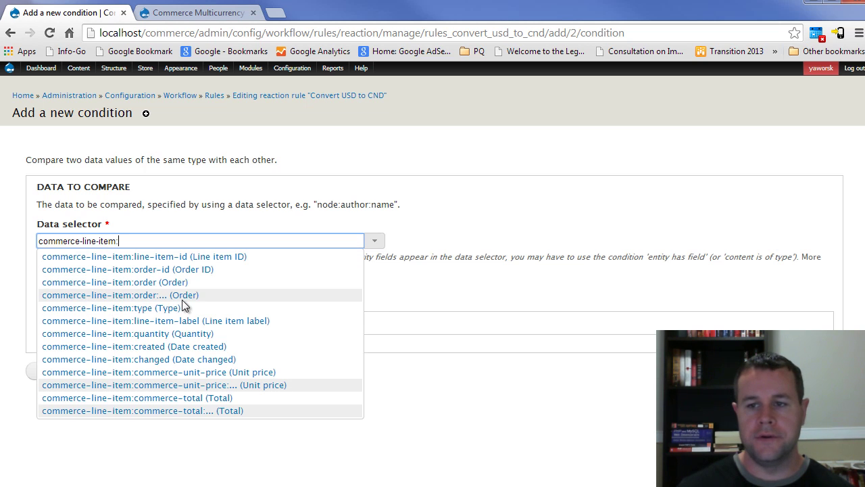
pyautogui.click(227, 385)
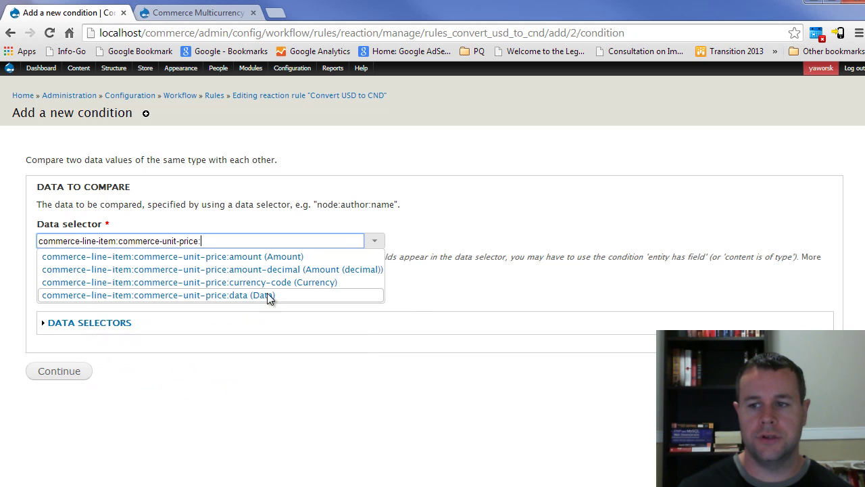
pyautogui.click(269, 282)
pyautogui.click(52, 371)
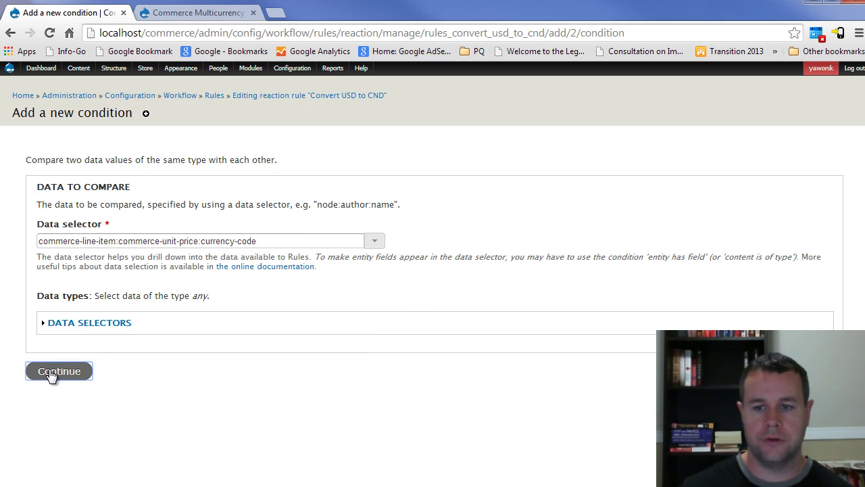
# Step: Set the condition's operator to equals and its data value to USD, and save the condition
pyautogui.click(64, 326)
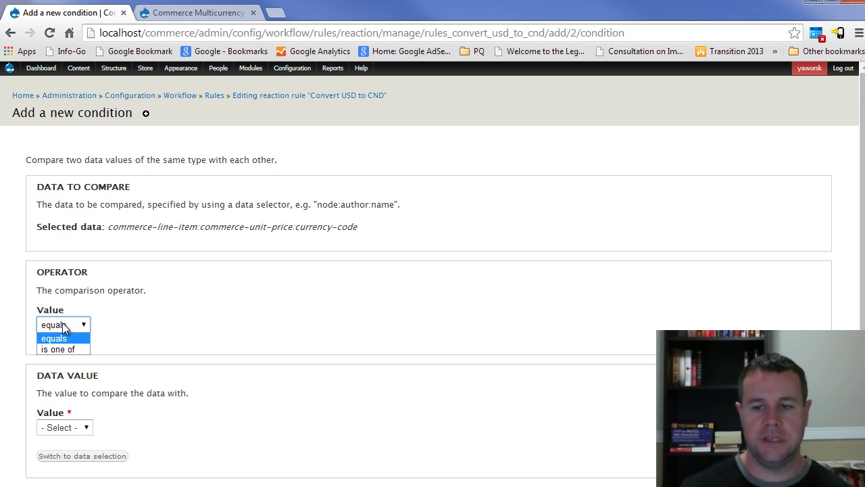
pyautogui.click(65, 337)
pyautogui.click(87, 428)
pyautogui.click(65, 465)
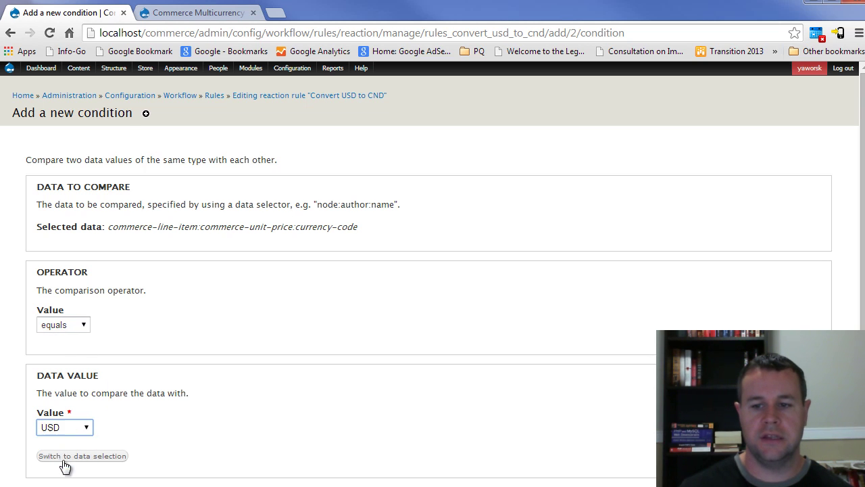
pyautogui.click(171, 427)
pyautogui.scroll(-1, 170, 427)
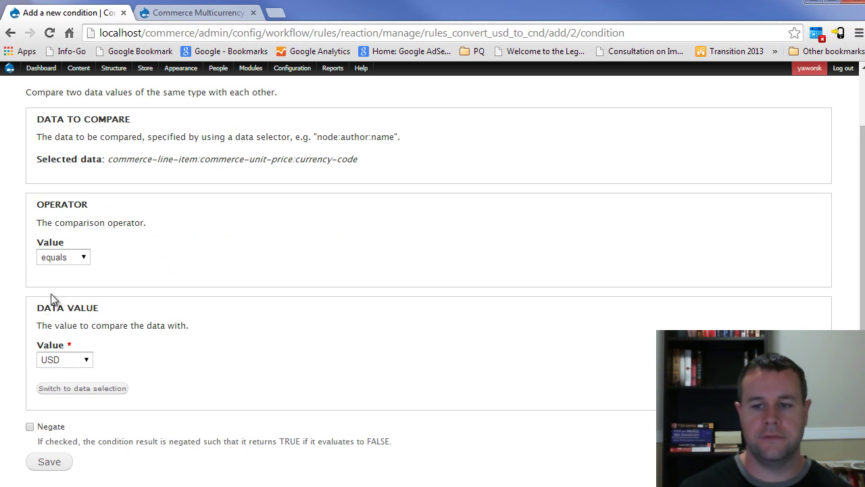
pyautogui.click(49, 462)
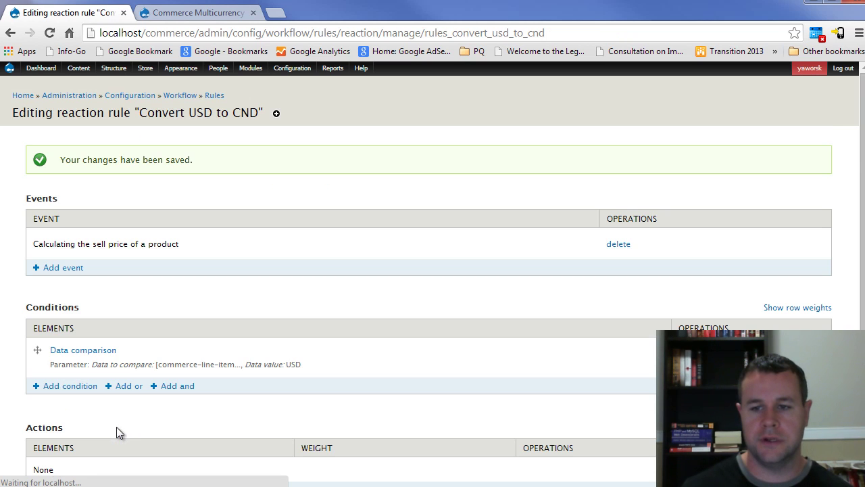
# Step: Add a "Multiply the unit price by some amount" action to the rule
pyautogui.scroll(-2, 47, 371)
pyautogui.click(48, 370)
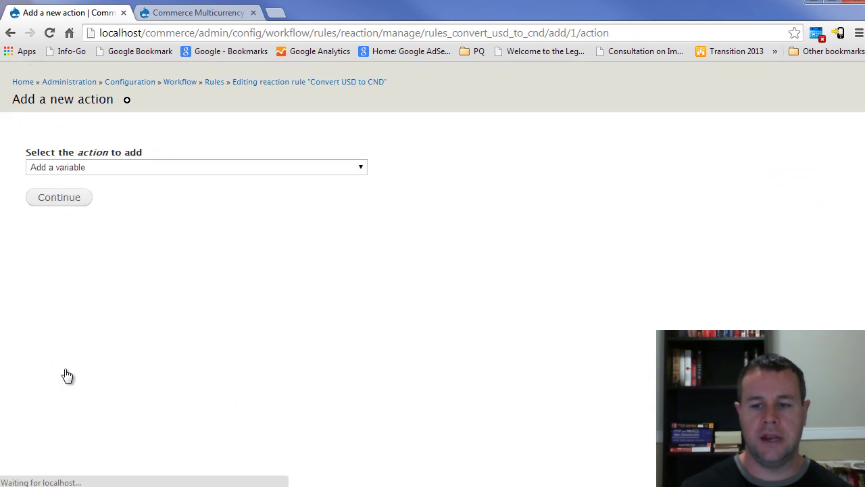
pyautogui.click(134, 181)
pyautogui.scroll(-6, 155, 265)
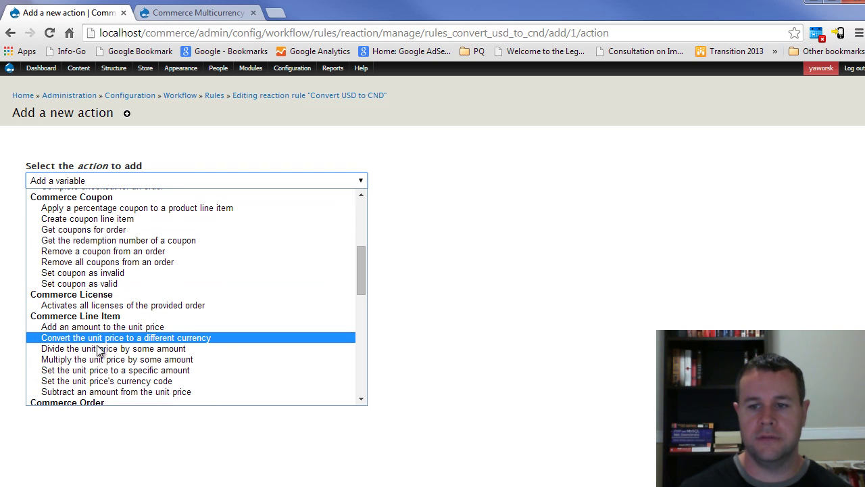
pyautogui.click(194, 360)
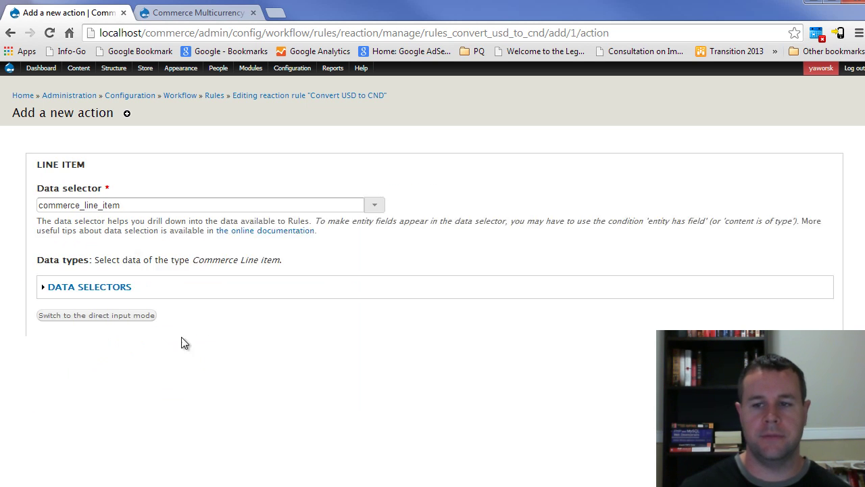
# Step: Set the amount by which the action multiplies the unit price to 1.1 and save the action
pyautogui.scroll(-1, 167, 324)
pyautogui.click(96, 338)
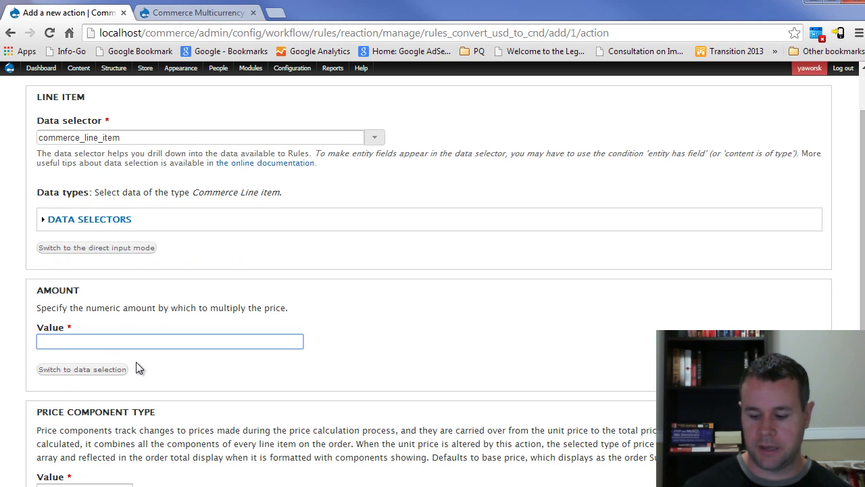
pyautogui.write('1.1')
pyautogui.click(227, 299)
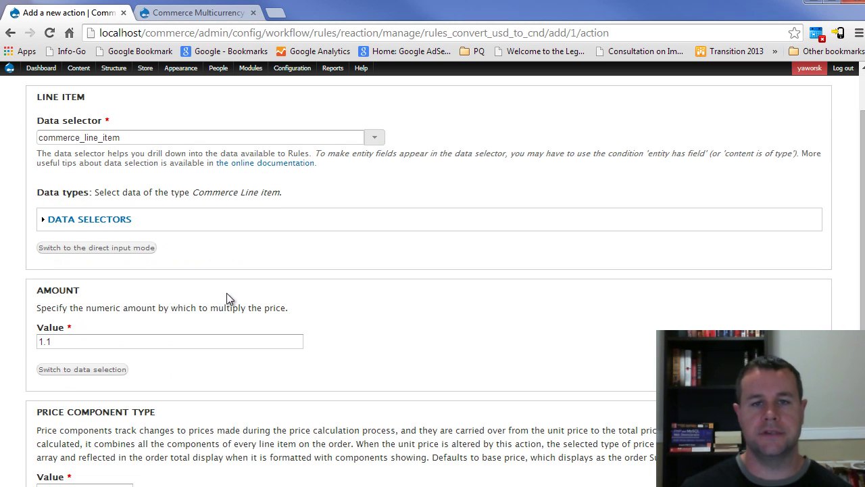
pyautogui.scroll(-1, 186, 357)
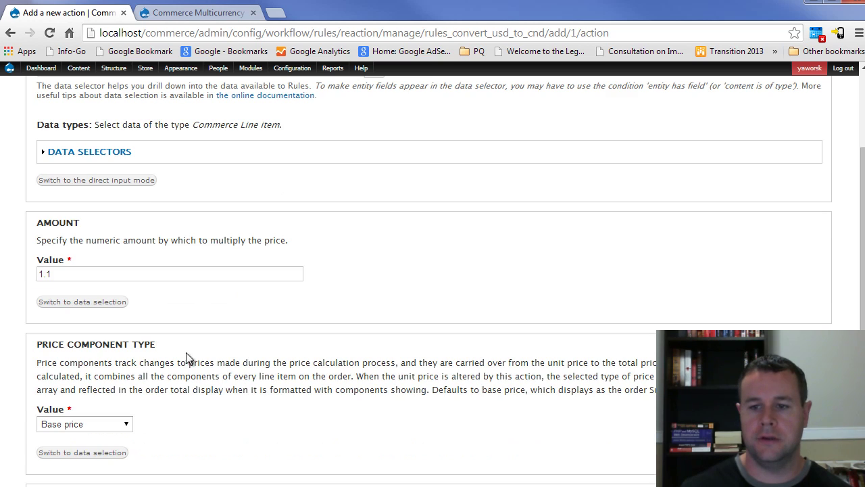
pyautogui.scroll(-3, 183, 406)
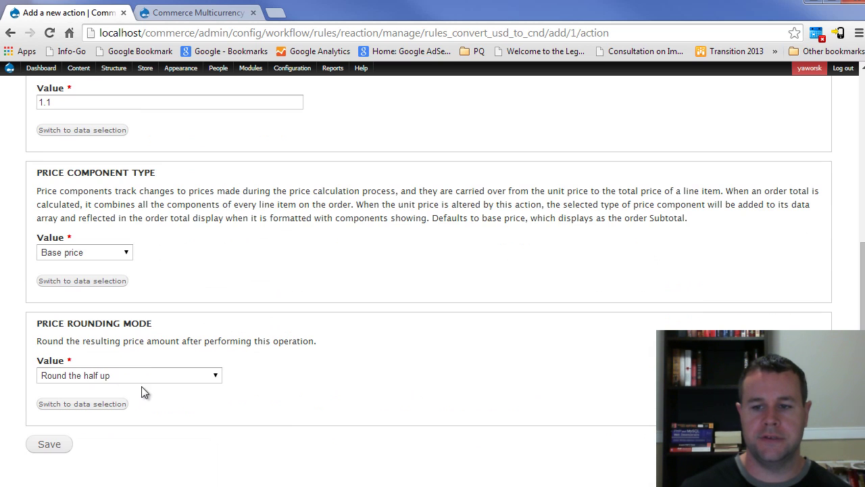
pyautogui.click(54, 451)
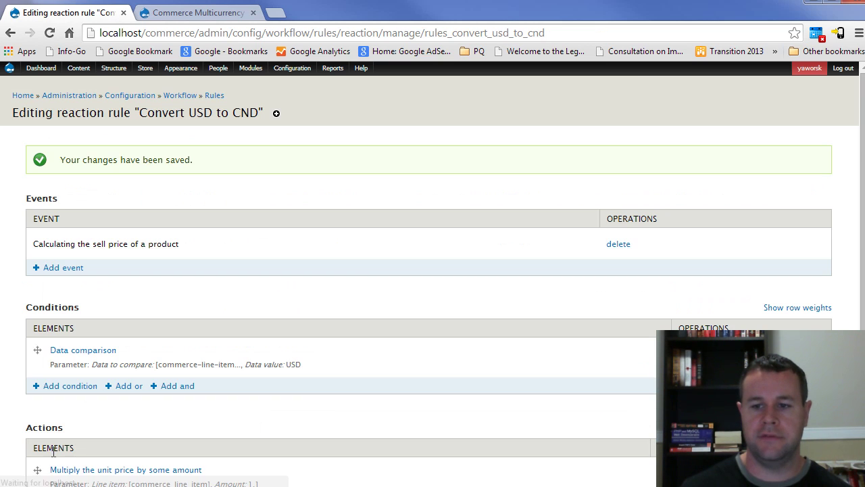
# Step: Add a "Convert the unit price to a different currency" action to the rule
pyautogui.scroll(-1, 138, 399)
pyautogui.scroll(-1, 138, 394)
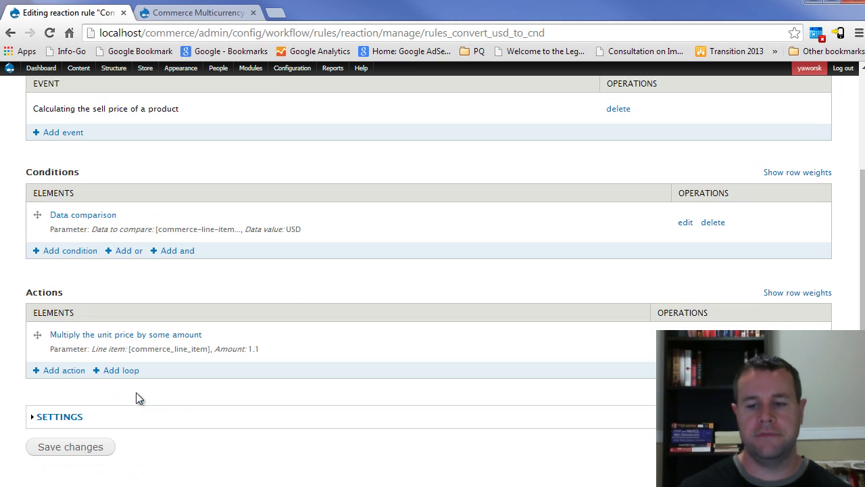
pyautogui.click(61, 369)
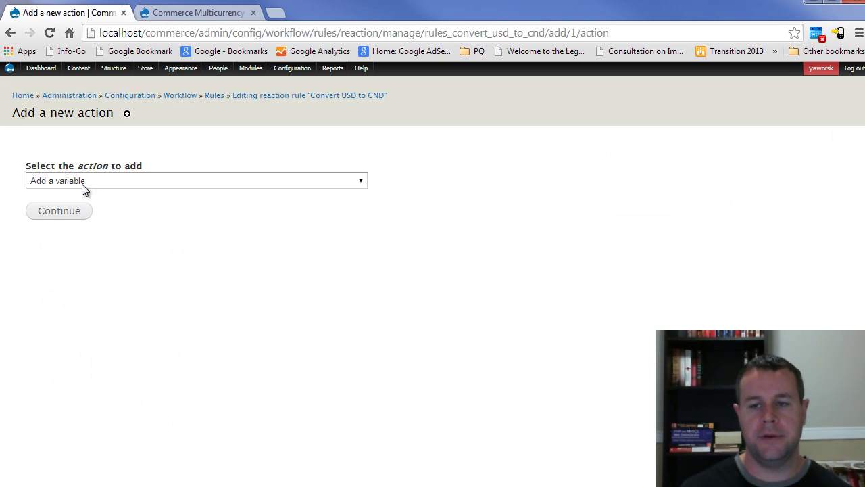
pyautogui.click(82, 181)
pyautogui.scroll(-6, 205, 328)
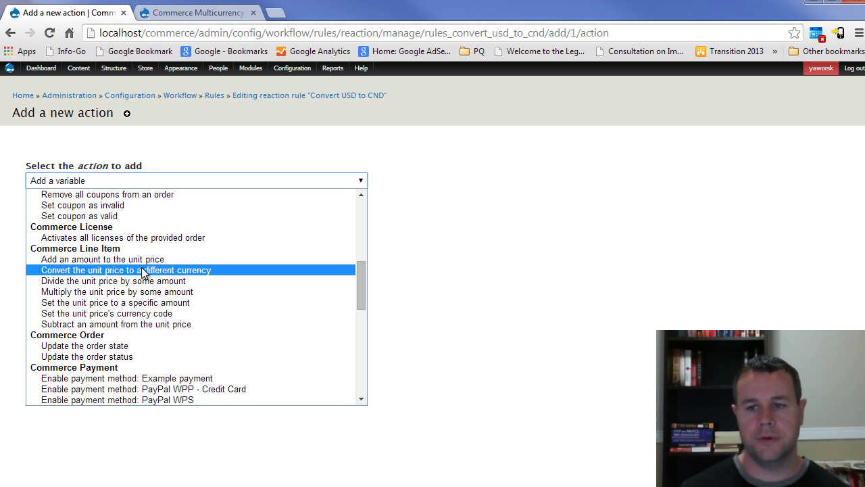
pyautogui.click(173, 270)
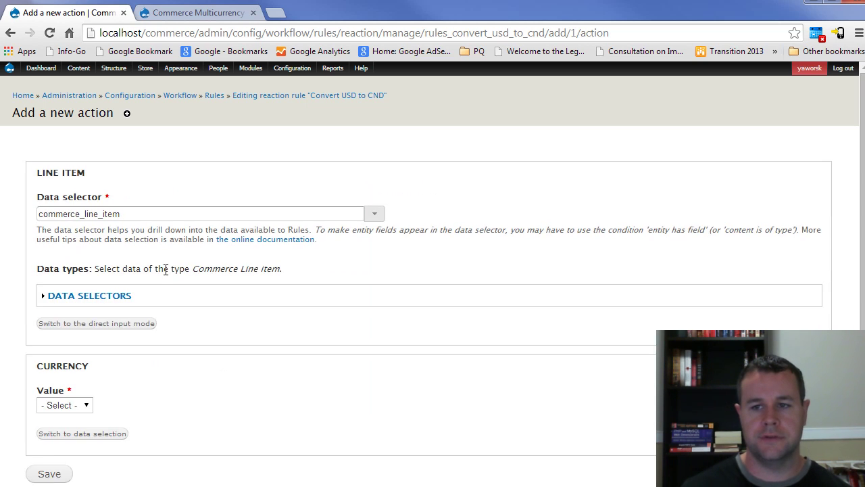
# Step: Set the conversion action's currency to CAD, save the action, and save the changes to the rule
pyautogui.scroll(-1, 42, 382)
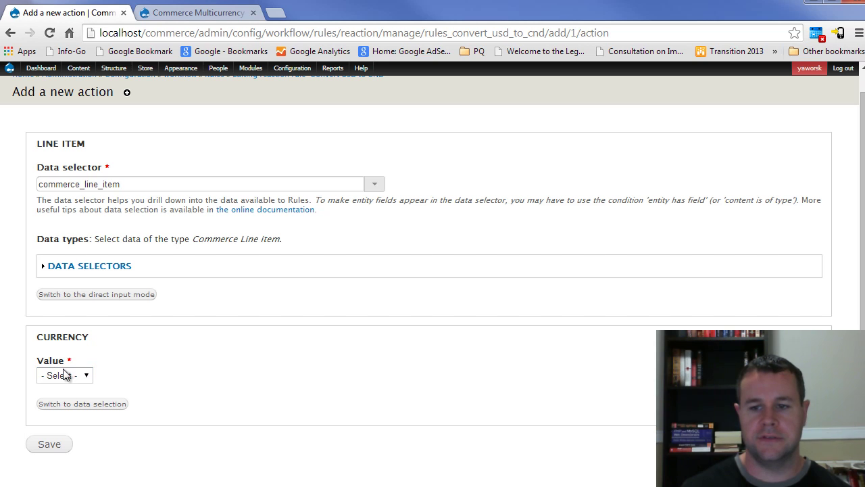
pyautogui.click(64, 376)
pyautogui.click(67, 400)
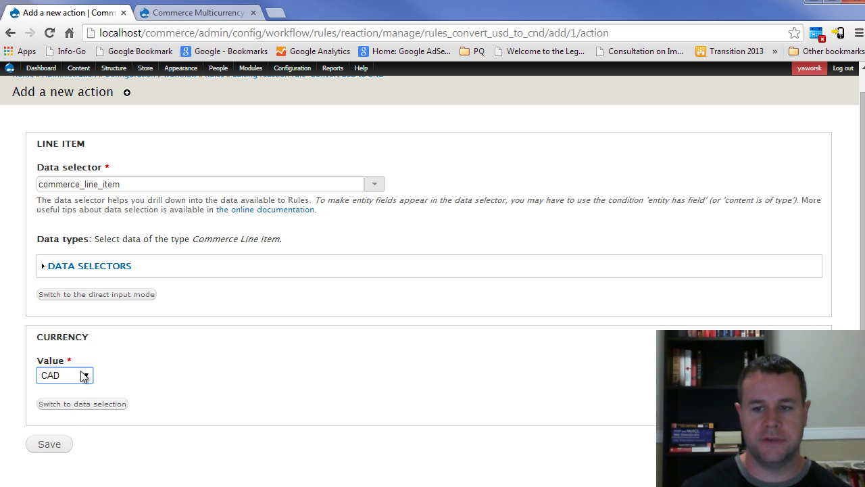
pyautogui.click(61, 446)
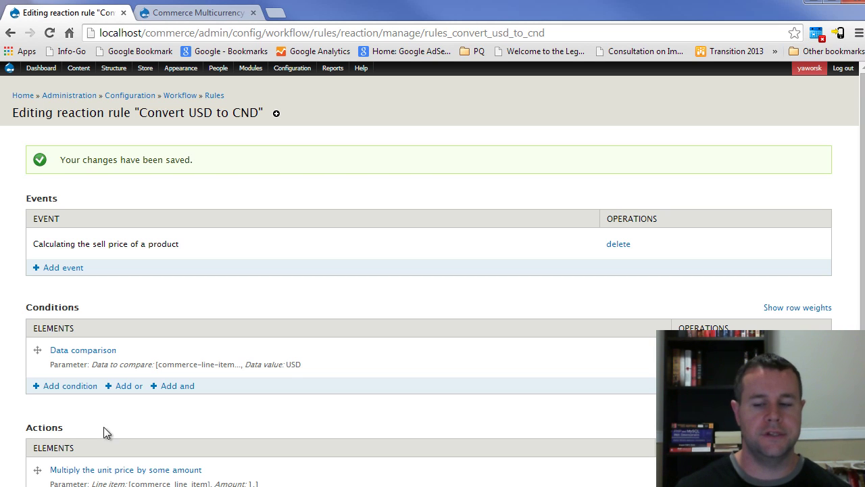
pyautogui.scroll(-3, 277, 377)
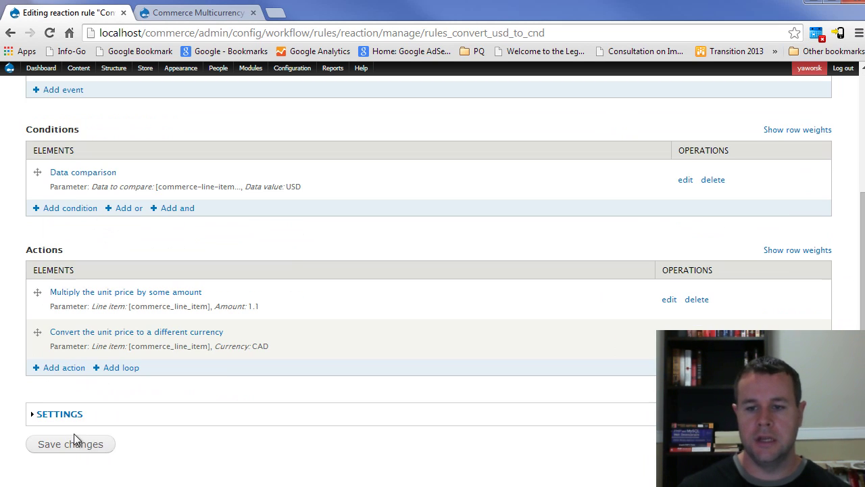
pyautogui.click(77, 443)
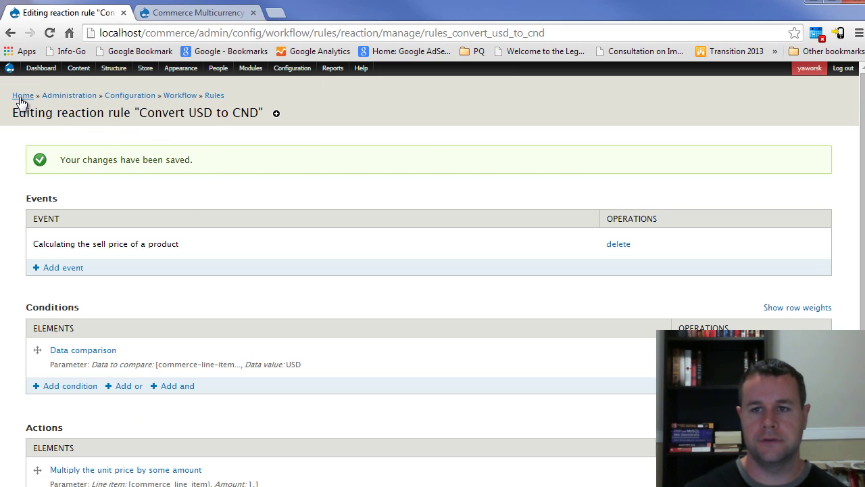
# Step: Open the store's home page separately from the rule editor, check the currency of the listed product prices, and close it
pyautogui.middleClick(23, 96)
pyautogui.click(198, 13)
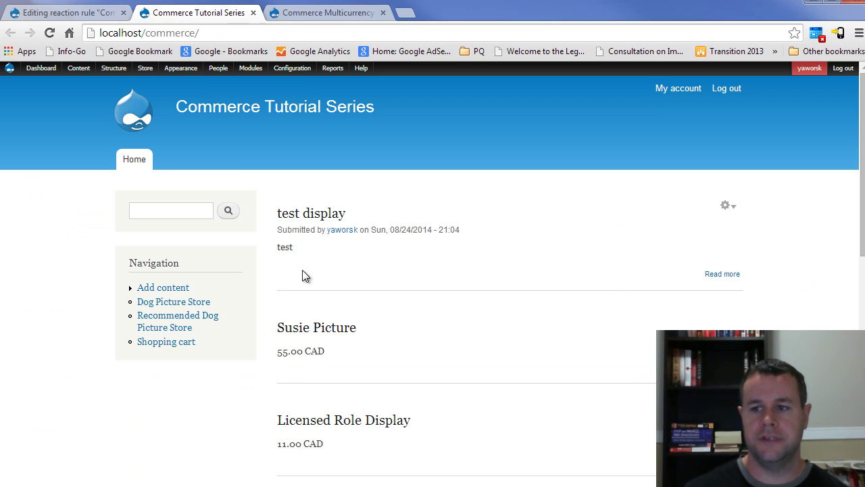
pyautogui.moveTo(282, 353); pyautogui.dragTo(338, 354)
pyautogui.moveTo(280, 443); pyautogui.dragTo(353, 456)
pyautogui.click(351, 457)
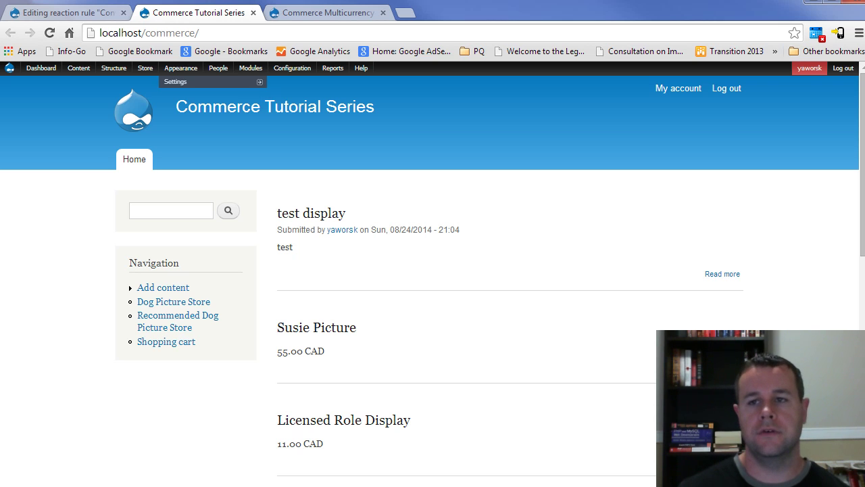
pyautogui.click(111, 14)
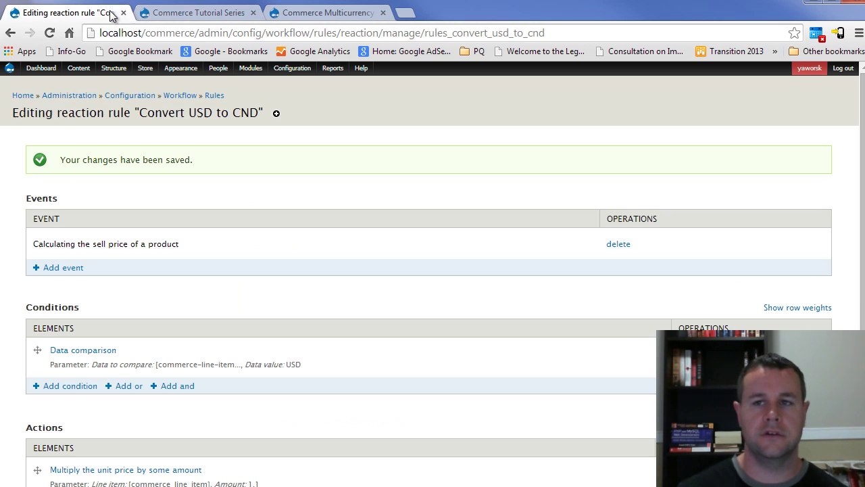
pyautogui.click(185, 14)
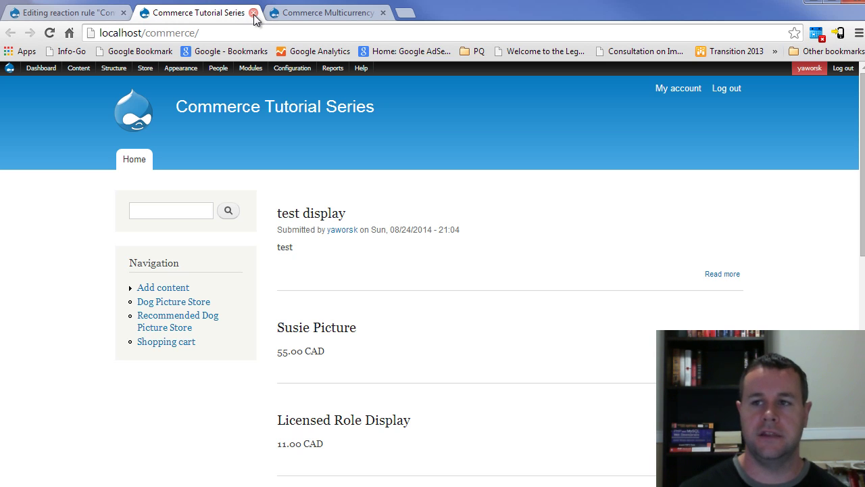
pyautogui.click(253, 12)
# Step: Review the Commerce Multicurrency project page on drupal.org, including its features and available releases
pyautogui.click(181, 13)
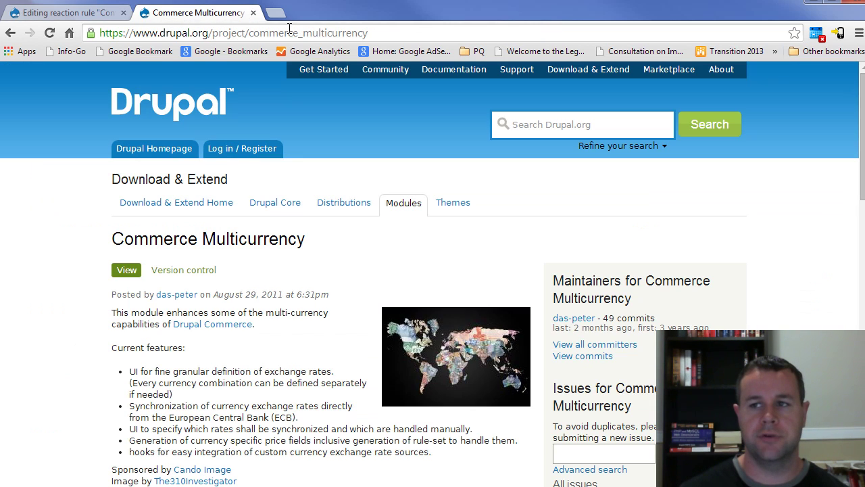
pyautogui.scroll(-1, 121, 276)
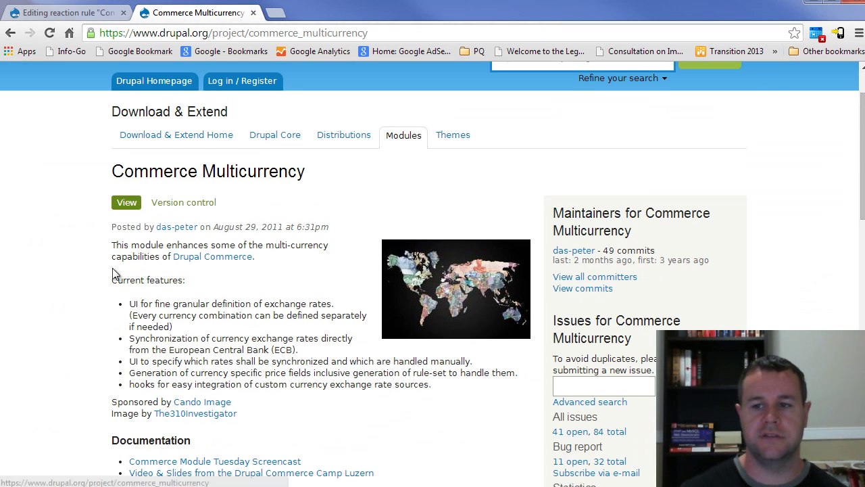
pyautogui.scroll(-10, 231, 264)
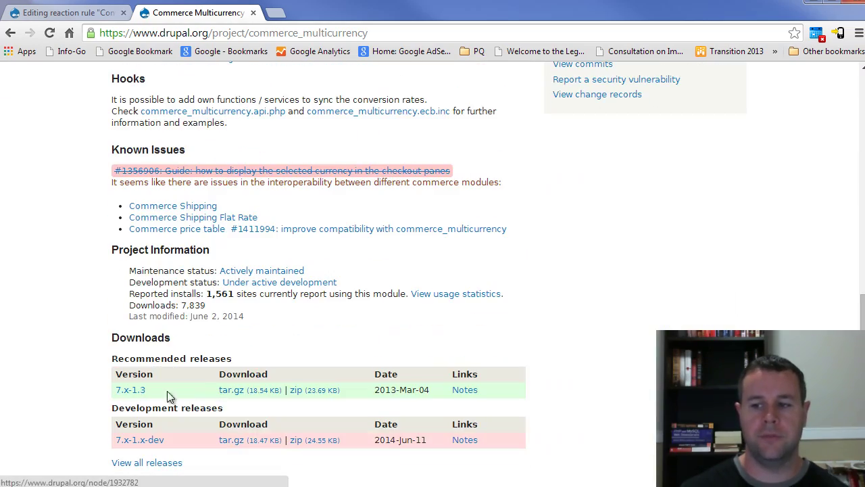
pyautogui.scroll(10, 231, 294)
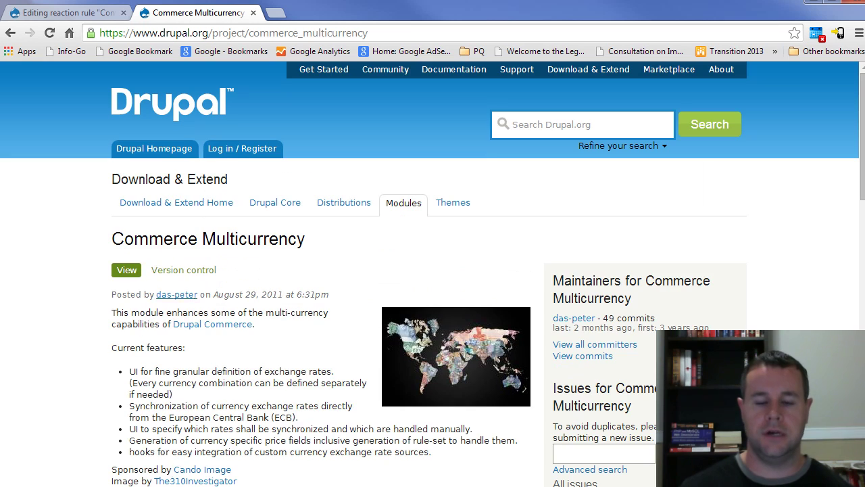
# Step: Switch to the Drush Command Prompt, clear its screen, and enable the multicurrency module with "drush en commerce_multicurrency -y"
pyautogui.hotkey('alt', 'Tab')
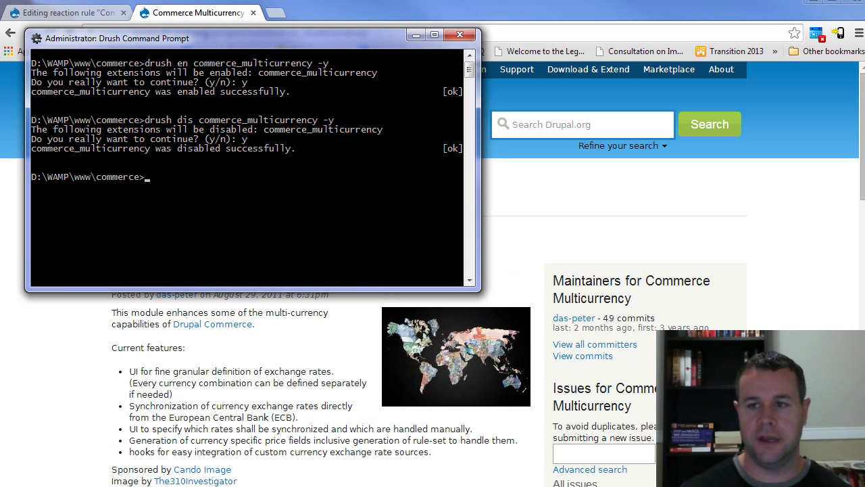
pyautogui.write('cls')
pyautogui.press('Return')
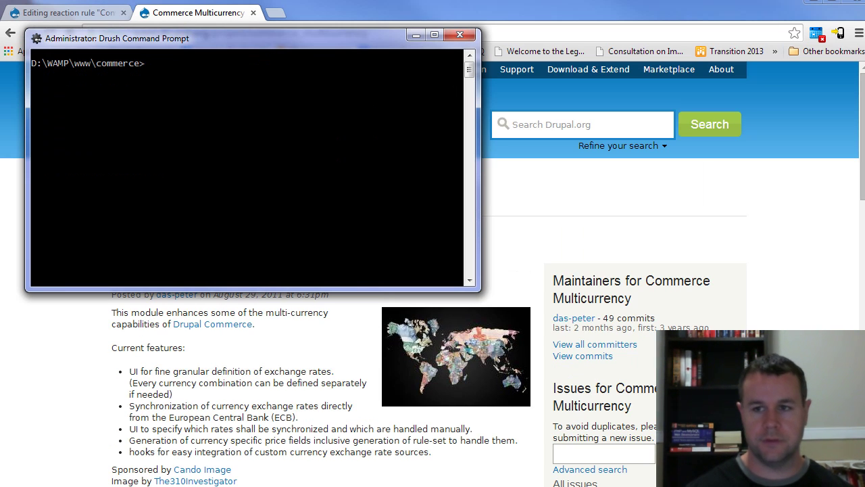
pyautogui.write('drush d')
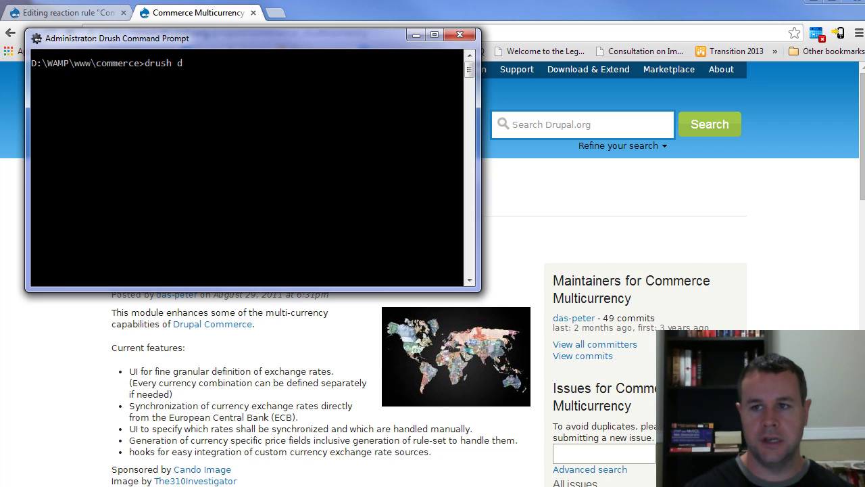
pyautogui.write('l commerce')
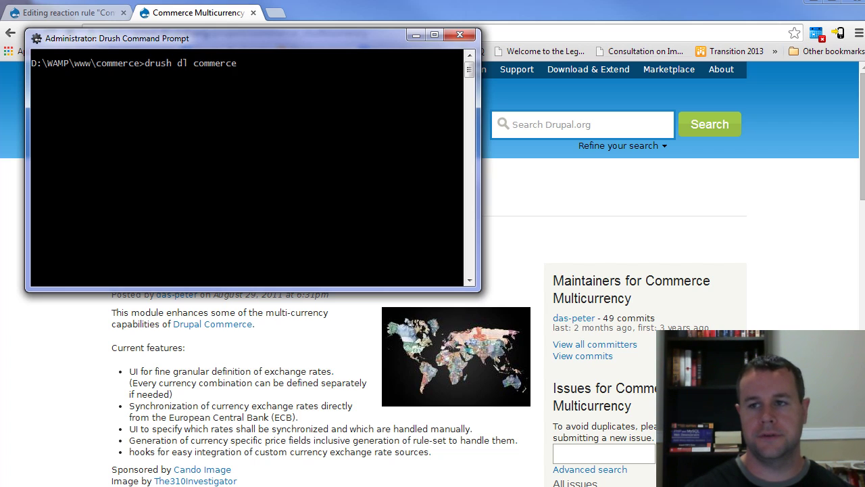
pyautogui.write('_multicurrency')
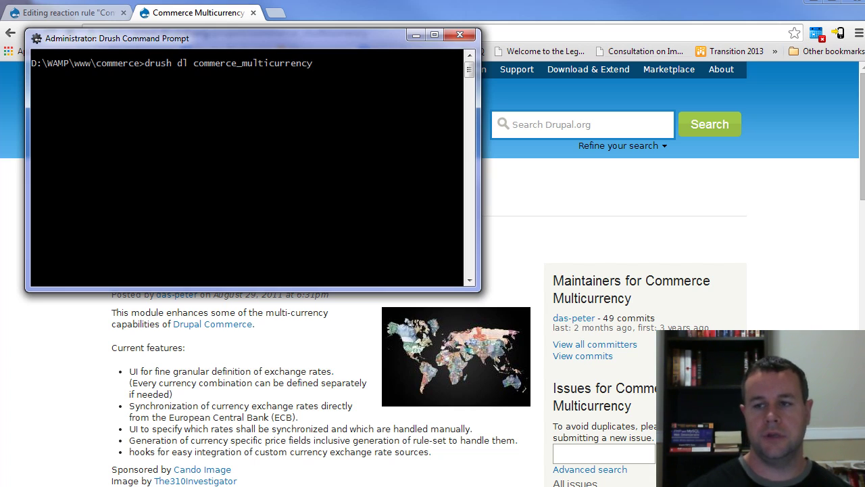
pyautogui.write('-y')
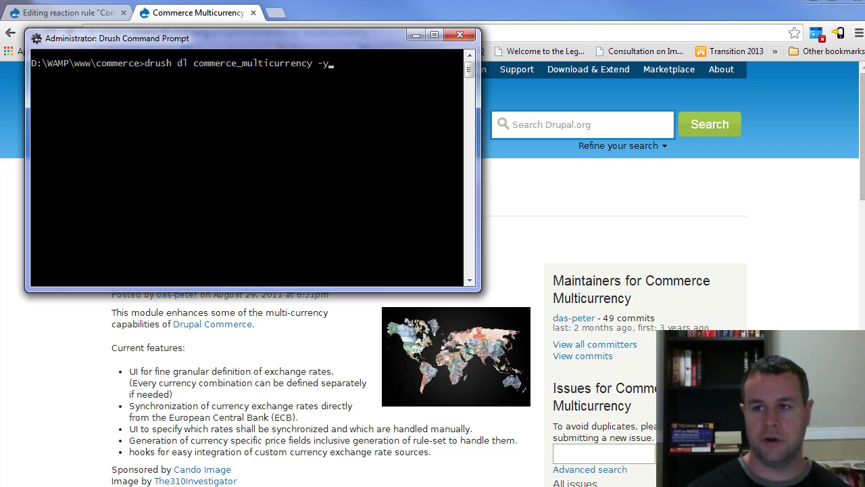
pyautogui.press('BackSpace')
pyautogui.press('BackSpace')
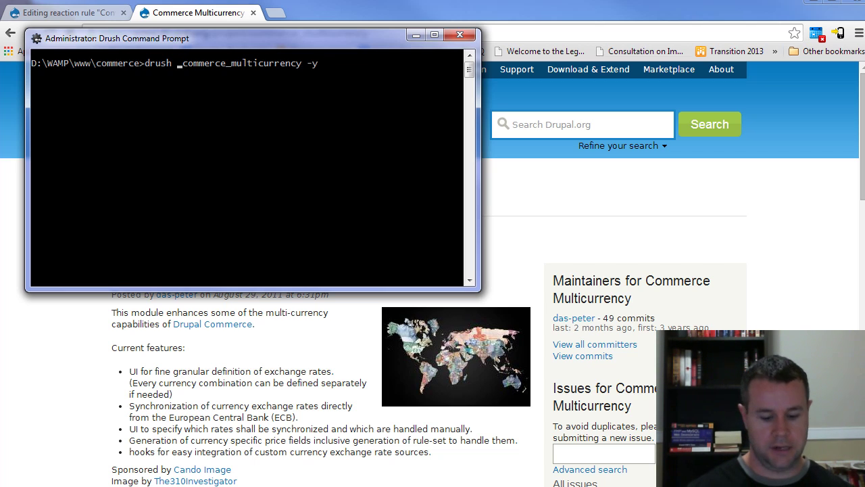
pyautogui.write('en')
pyautogui.press('Return')
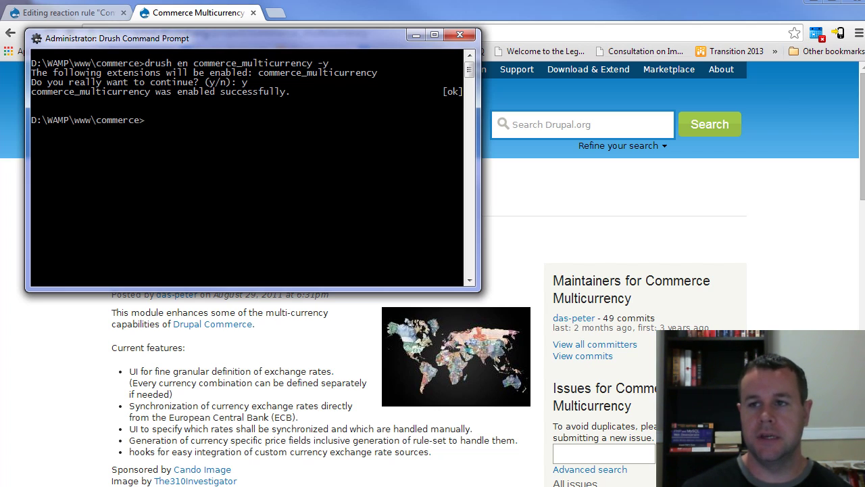
# Step: Delete the custom reaction rule "Convert USD to CND" and check the remaining active rules for those added by the multicurrency module
pyautogui.click(81, 12)
pyautogui.moveTo(146, 68)
pyautogui.moveTo(203, 146)
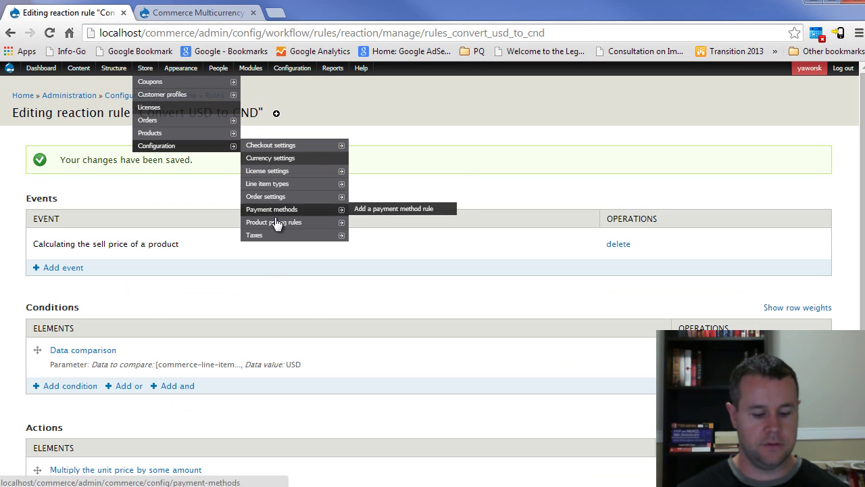
pyautogui.click(278, 111)
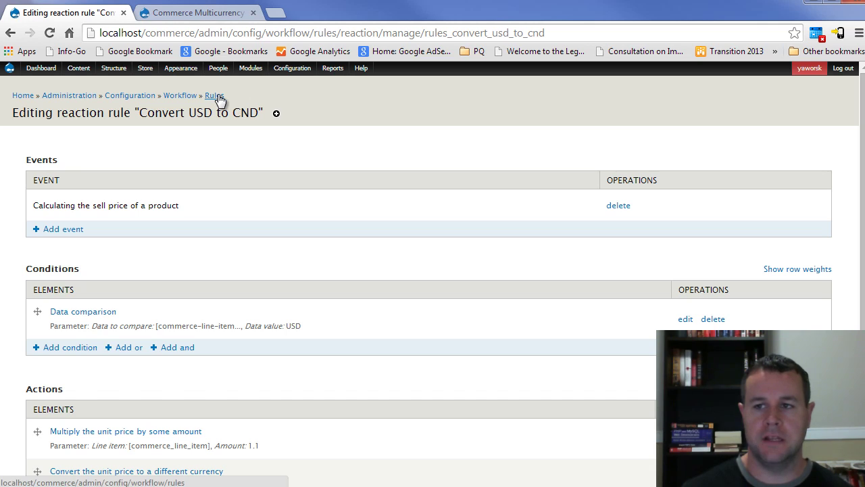
pyautogui.click(217, 95)
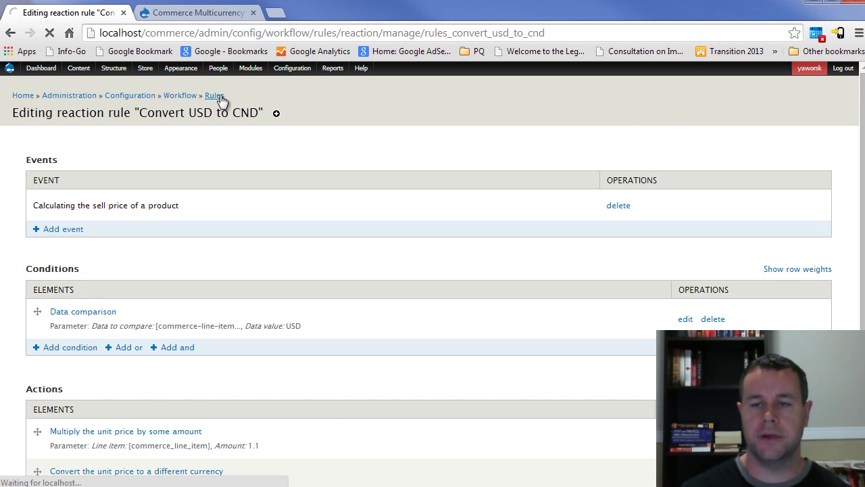
pyautogui.scroll(-2, 313, 343)
pyautogui.scroll(-12, 314, 343)
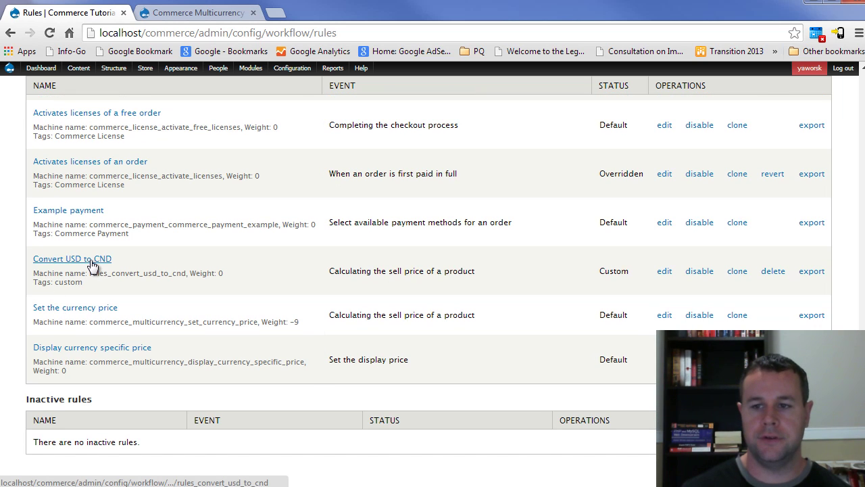
pyautogui.click(773, 272)
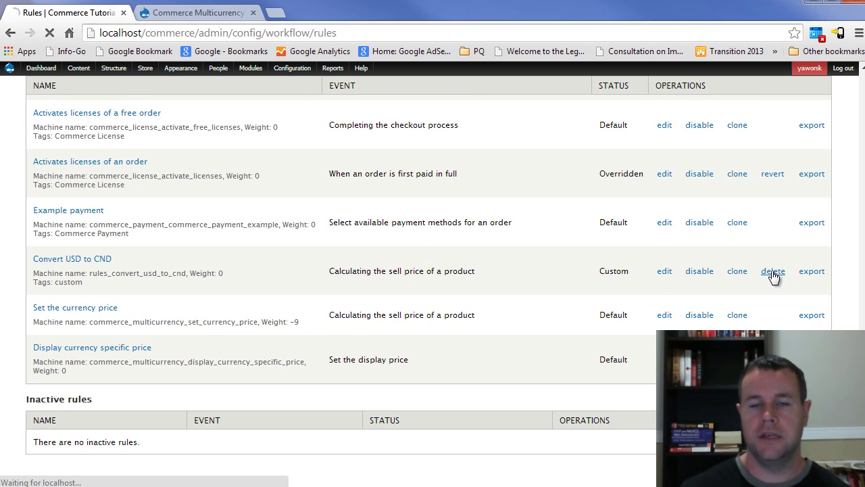
pyautogui.click(56, 171)
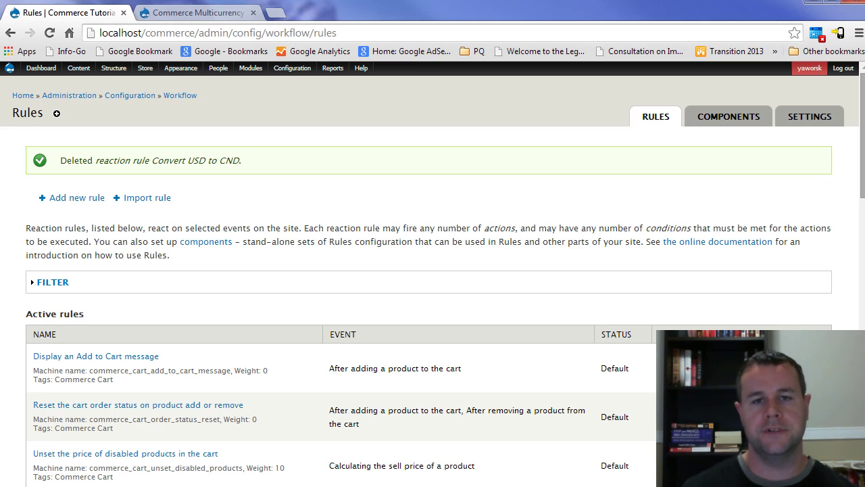
pyautogui.scroll(-10, 433, 280)
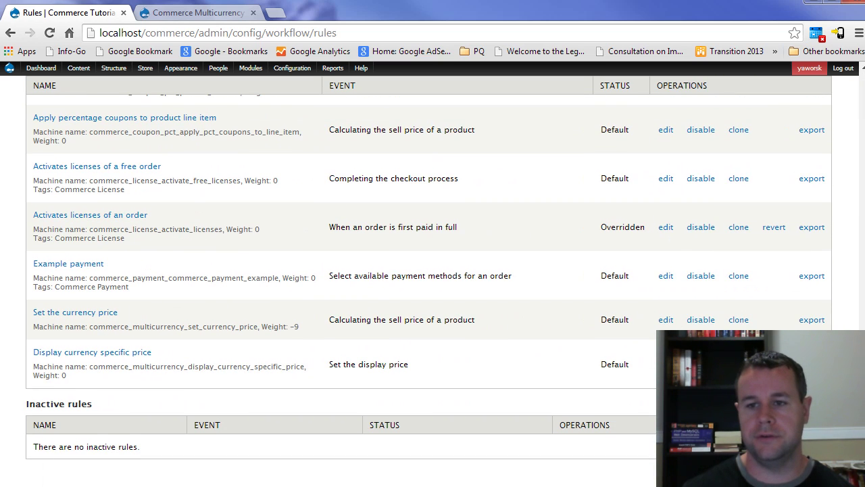
pyautogui.scroll(-1, 432, 271)
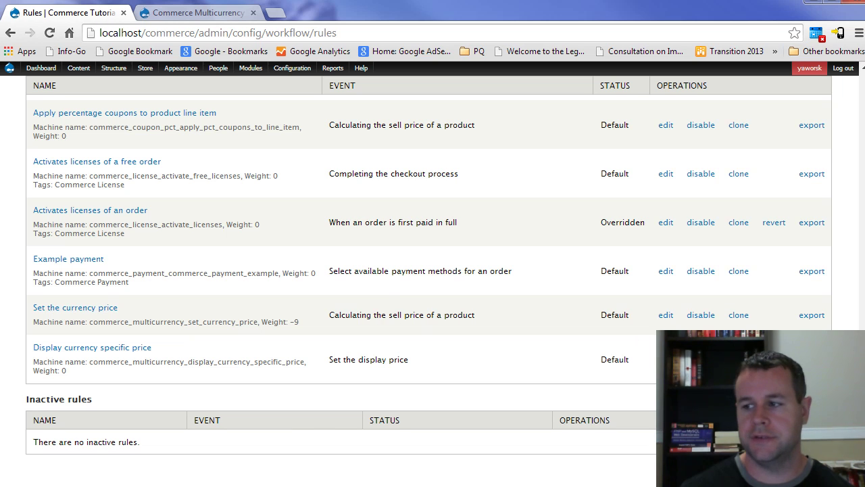
pyautogui.scroll(10, 622, 183)
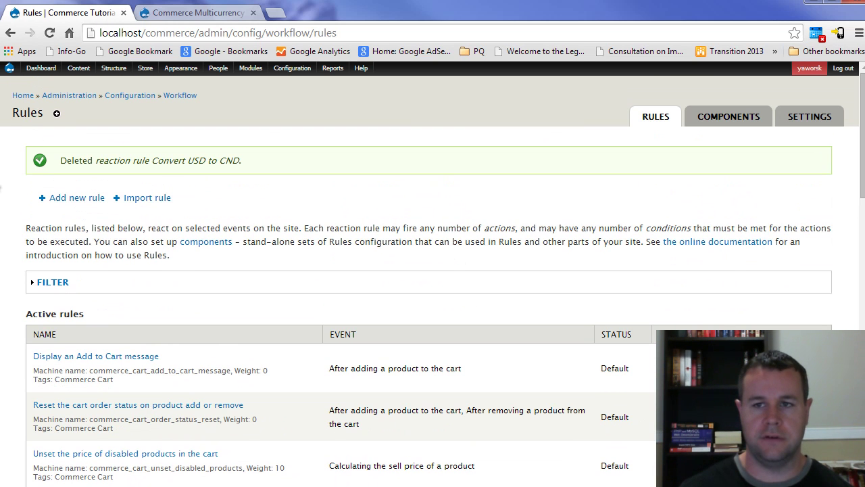
# Step: Open the store's currency conversion settings and keep European Central Bank as the service to fetch exchange rates from
pyautogui.moveTo(147, 72)
pyautogui.moveTo(230, 145)
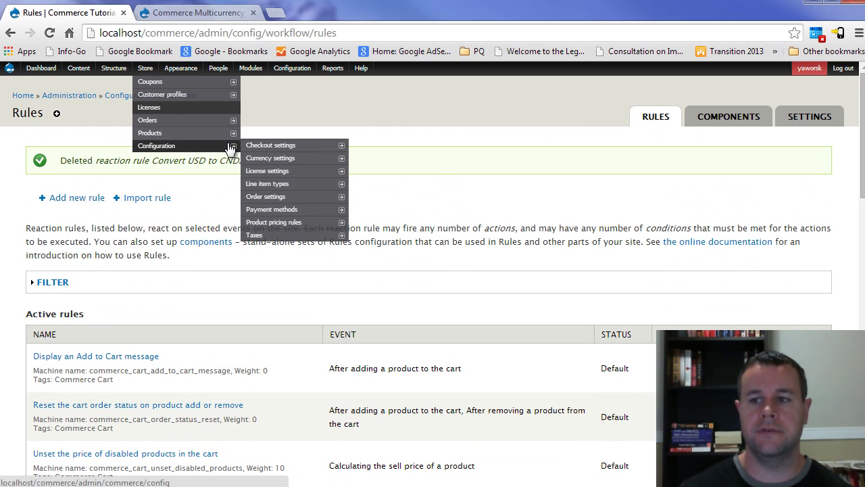
pyautogui.moveTo(284, 162)
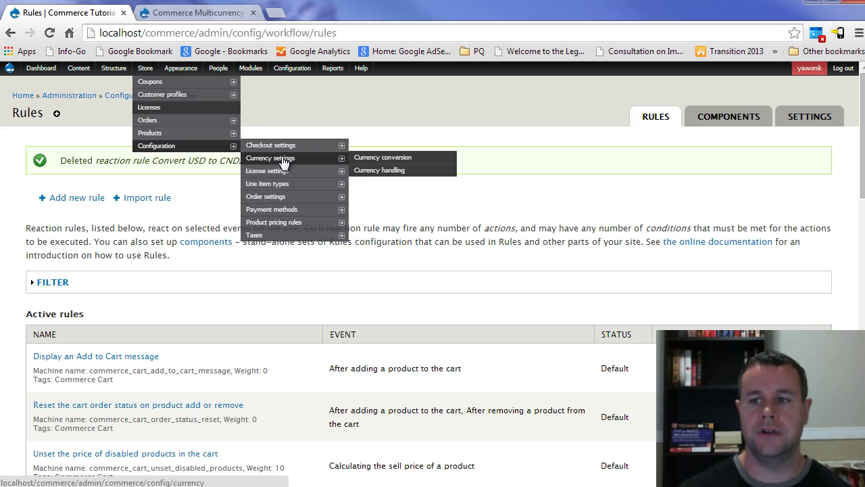
pyautogui.click(363, 157)
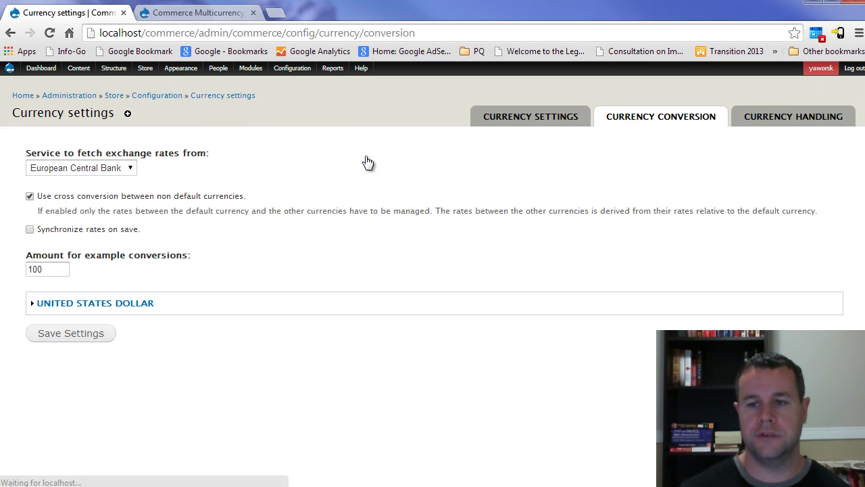
pyautogui.moveTo(25, 154); pyautogui.dragTo(217, 160)
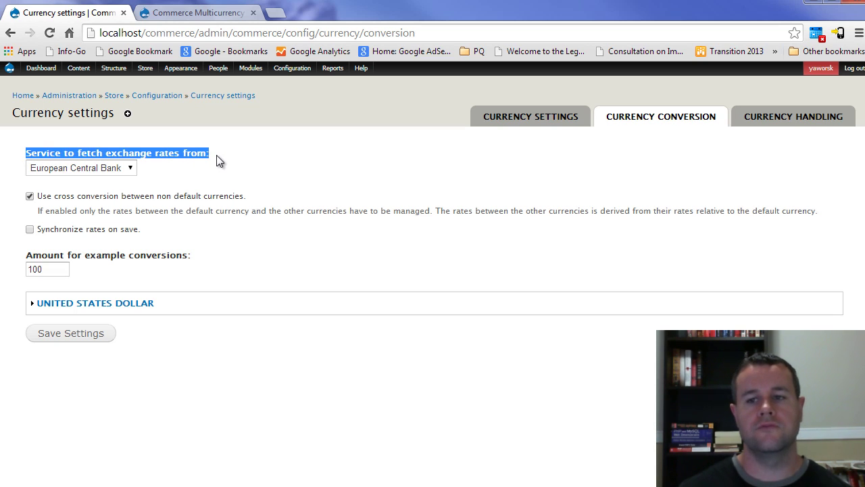
pyautogui.click(225, 162)
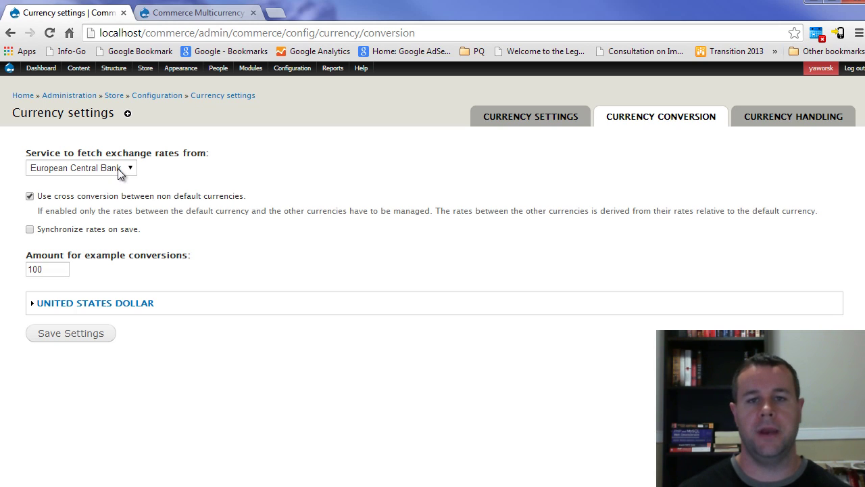
pyautogui.click(119, 173)
pyautogui.click(97, 179)
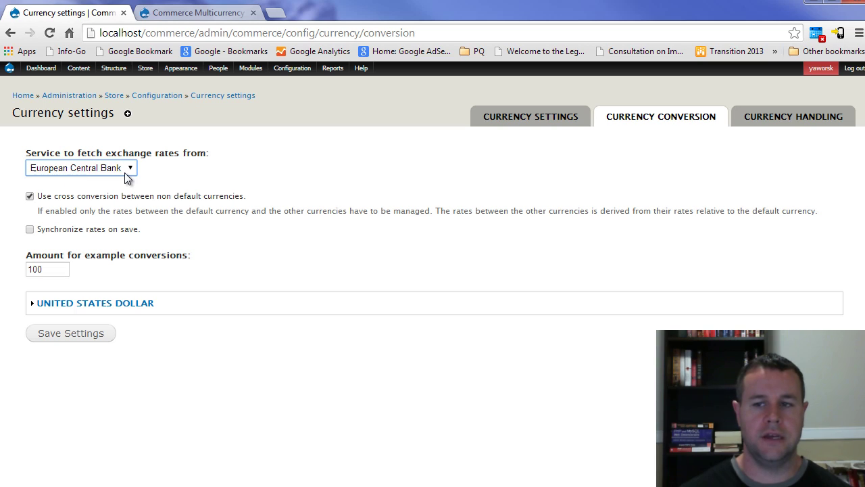
# Step: Enable synchronizing rates on save, inspect the CAD rate synchronization under United States Dollar, and save the conversion settings
pyautogui.click(30, 229)
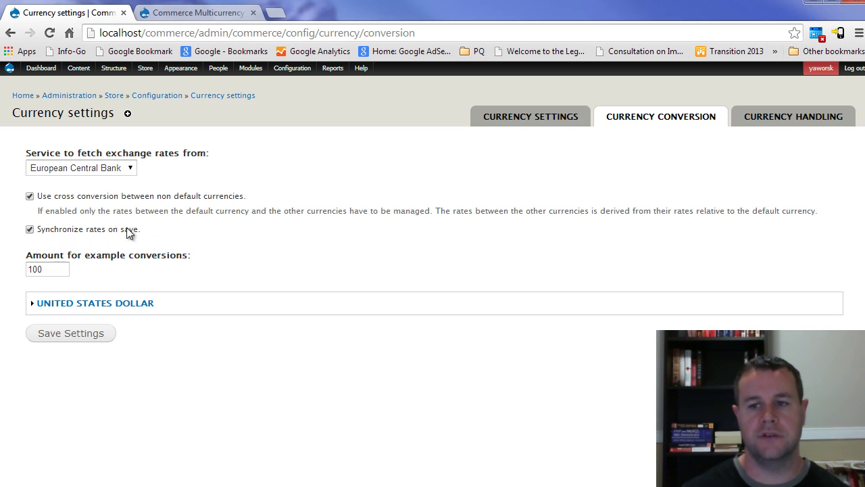
pyautogui.moveTo(137, 230); pyautogui.dragTo(37, 228)
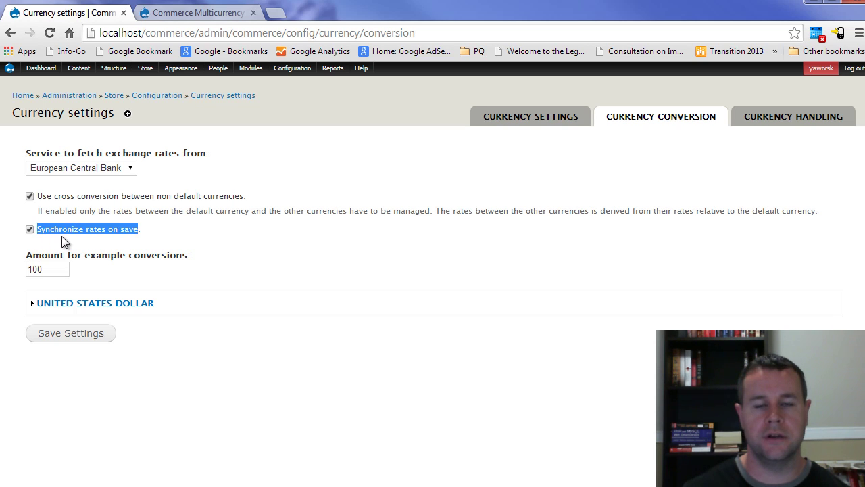
pyautogui.click(138, 265)
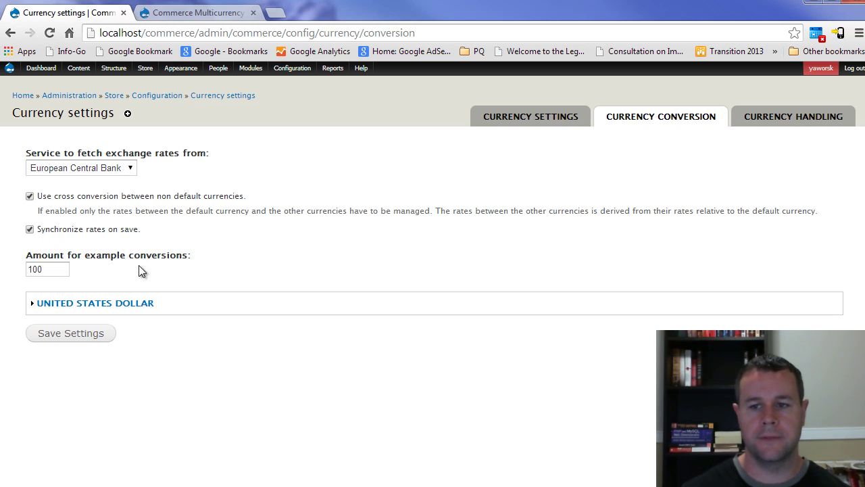
pyautogui.click(116, 304)
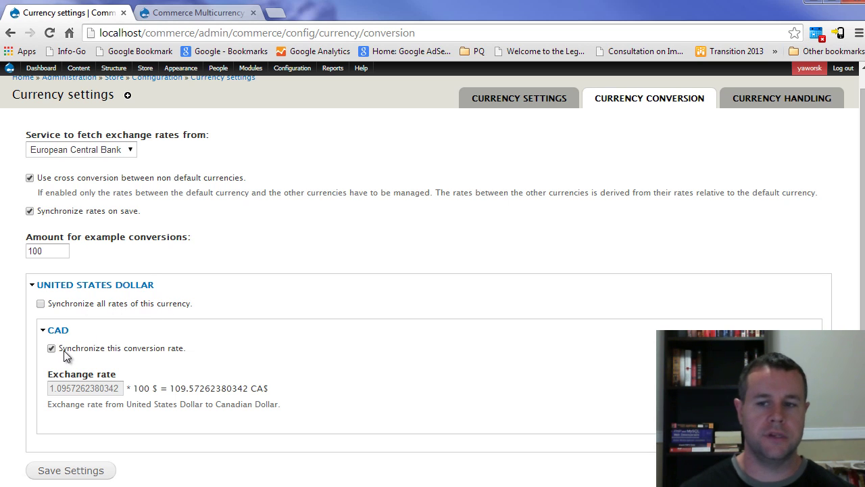
pyautogui.click(79, 474)
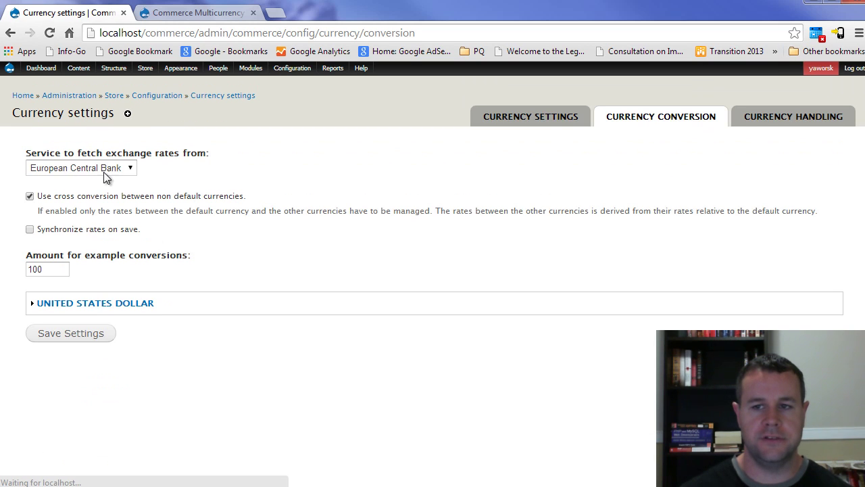
# Step: Examine the CAD exchange rate and its example conversion under United States Dollar in the saved conversion settings
pyautogui.click(101, 304)
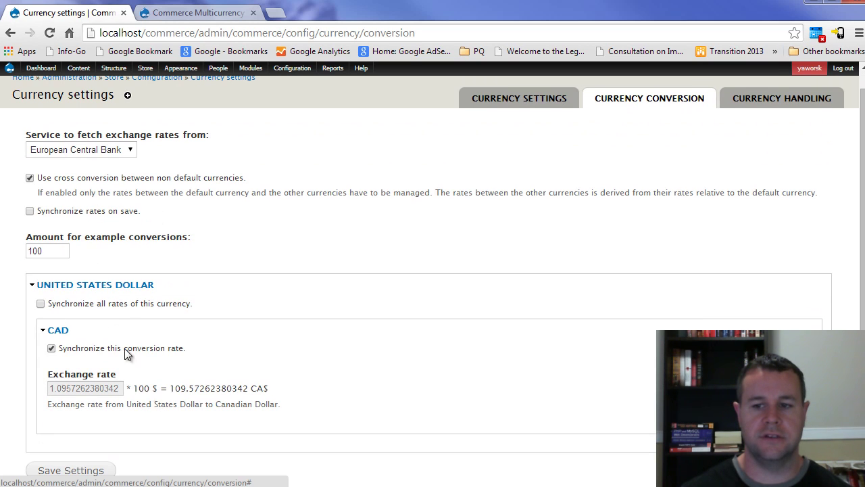
pyautogui.moveTo(170, 389); pyautogui.dragTo(220, 388)
pyautogui.click(173, 386)
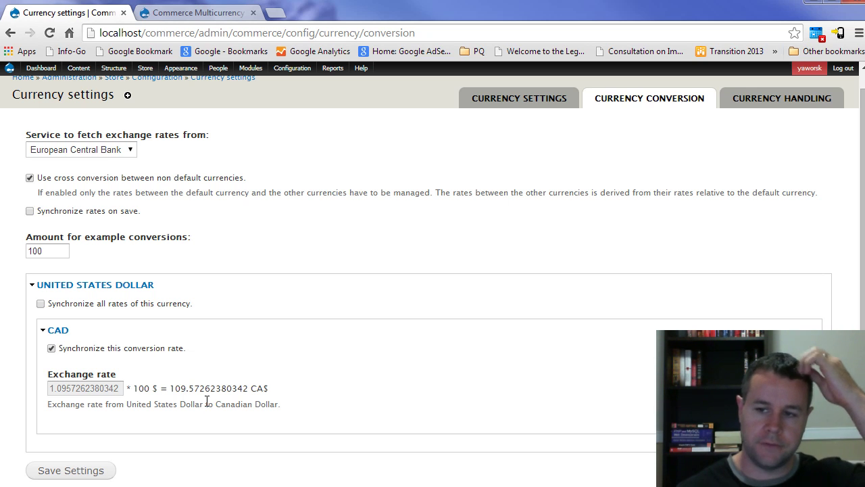
pyautogui.scroll(1, 440, 279)
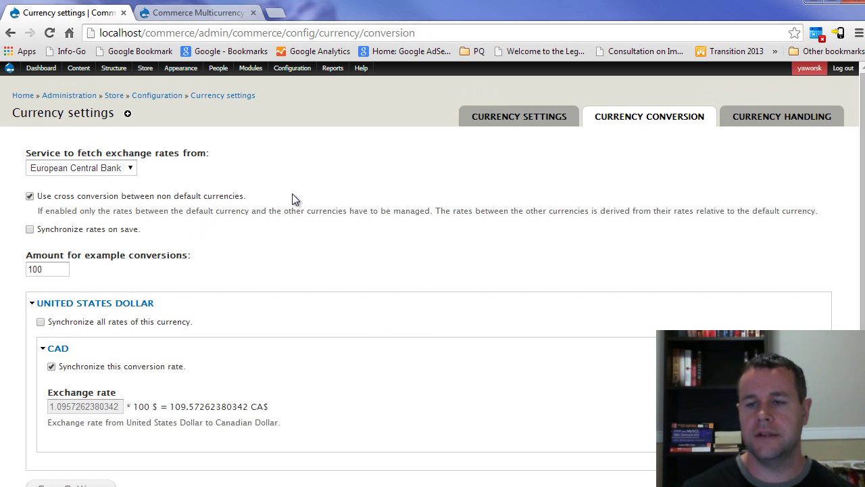
# Step: Open the currency handling settings and review the dedicated price field options for each product type
pyautogui.click(761, 120)
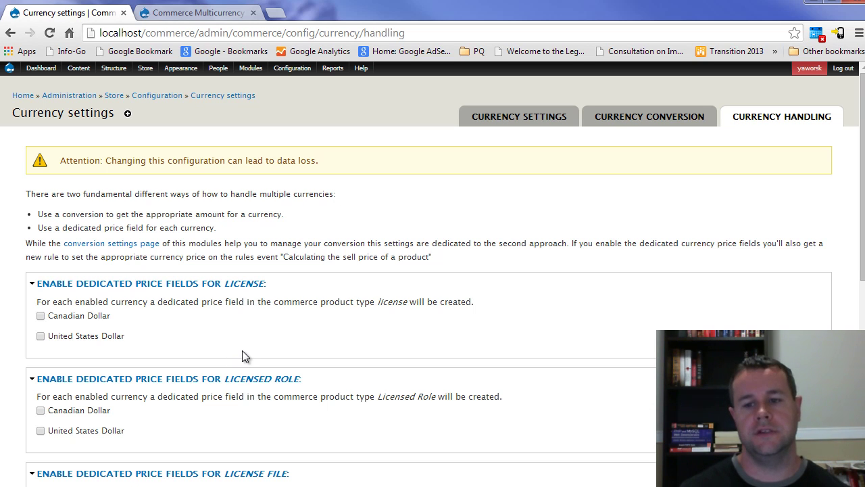
pyautogui.scroll(-2, 243, 356)
pyautogui.scroll(-2, 299, 305)
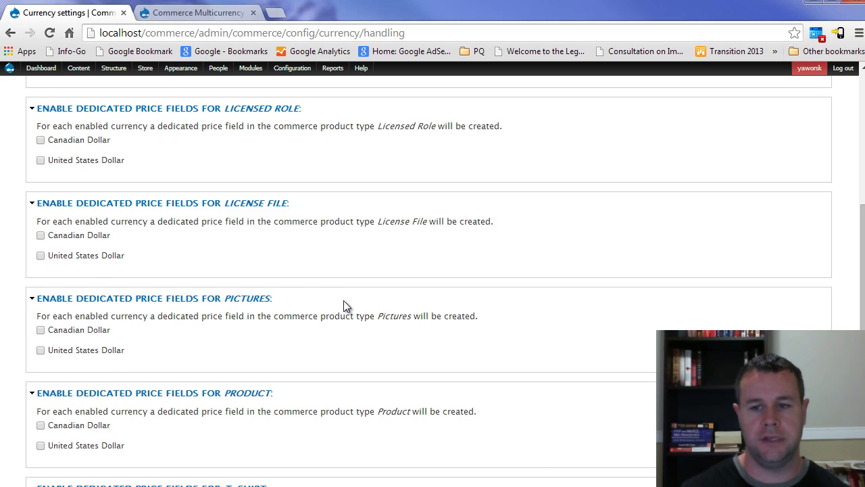
pyautogui.scroll(-1, 343, 303)
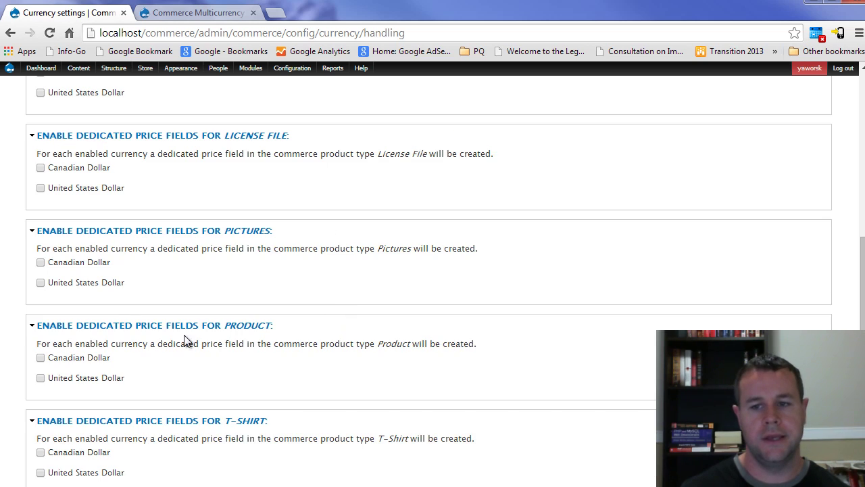
# Step: Try enabling dedicated Canadian Dollar and United States Dollar price fields for Pictures, and clear both selections without saving
pyautogui.click(82, 266)
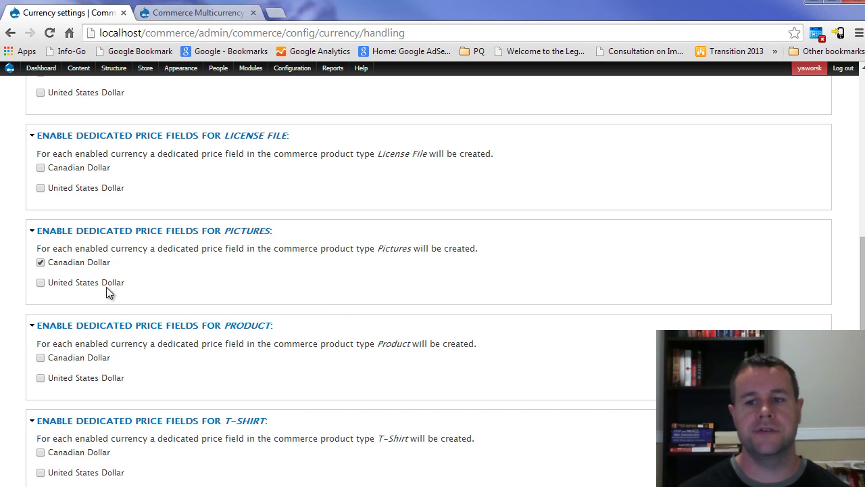
pyautogui.click(100, 284)
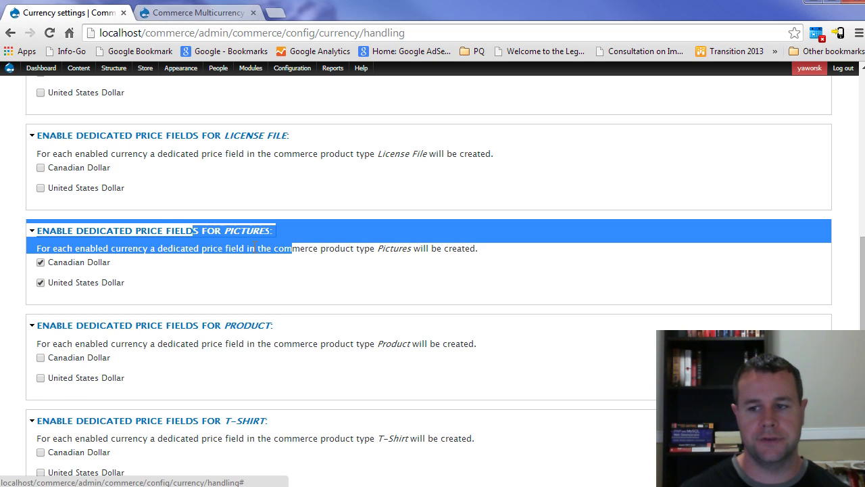
pyautogui.scroll(-1, 266, 365)
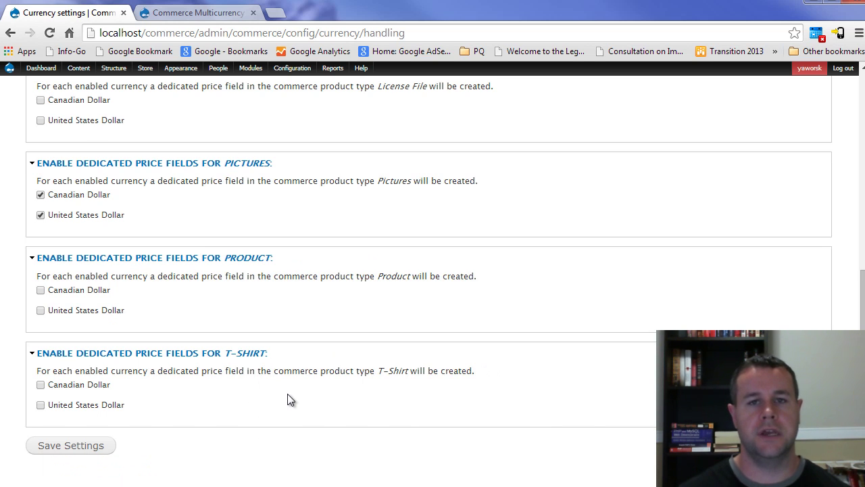
pyautogui.scroll(2, 289, 399)
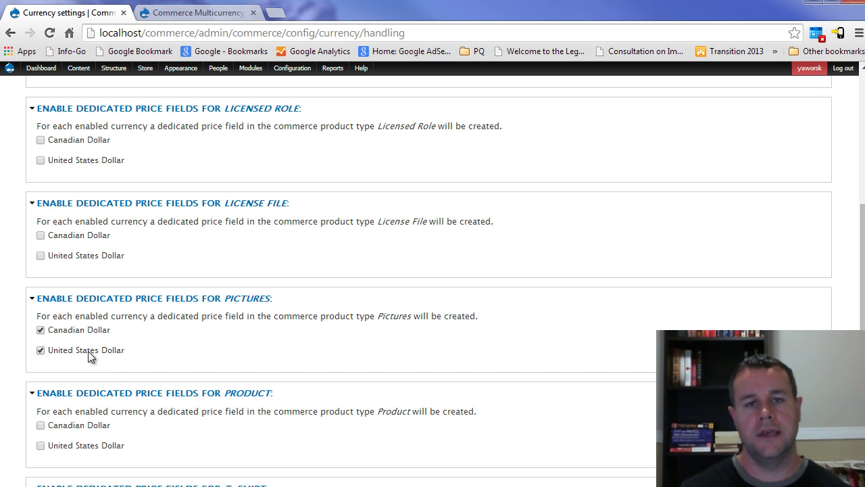
pyautogui.scroll(-1, 210, 346)
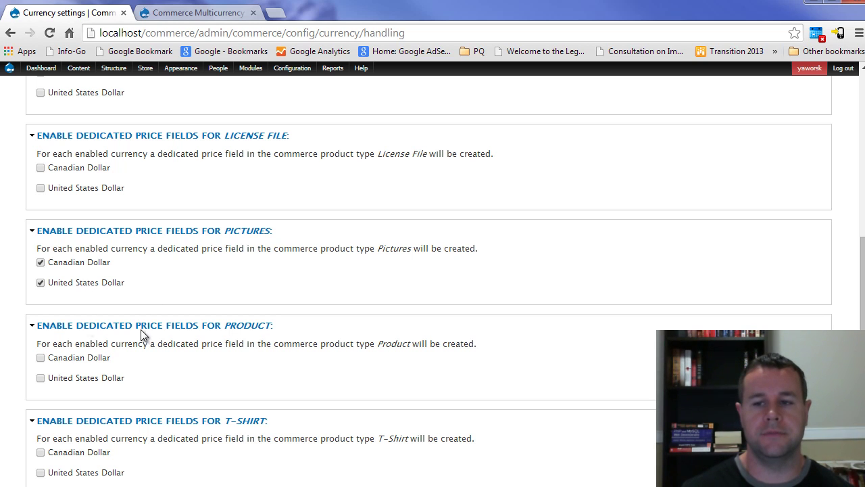
pyautogui.click(40, 263)
pyautogui.click(40, 283)
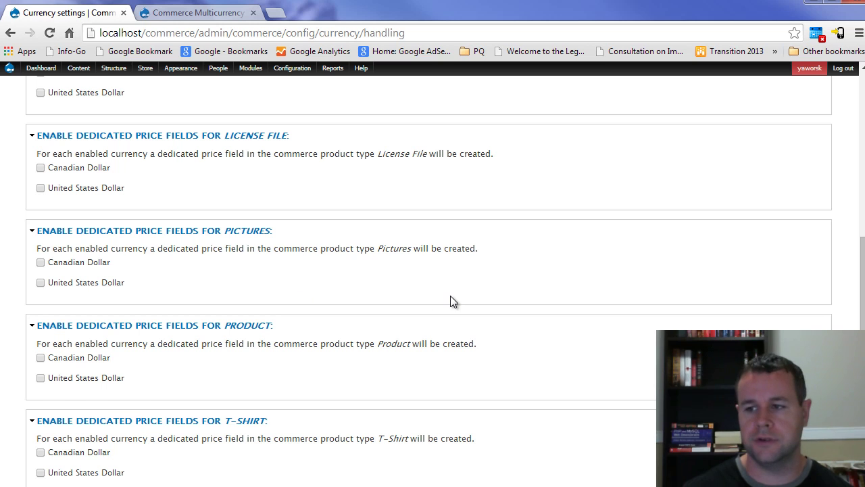
# Step: Open the block layout for Bartik and review the placement of the Currency Menu Selector and Currency Selector blocks
pyautogui.scroll(5, 453, 303)
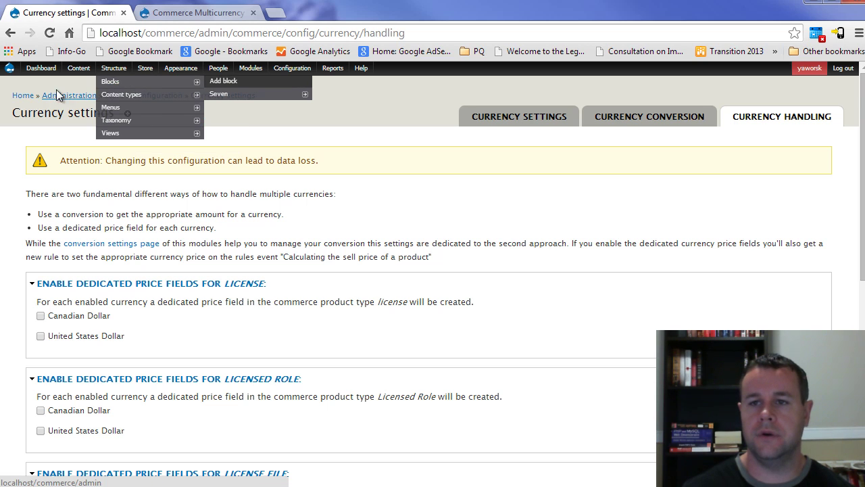
pyautogui.click(23, 96)
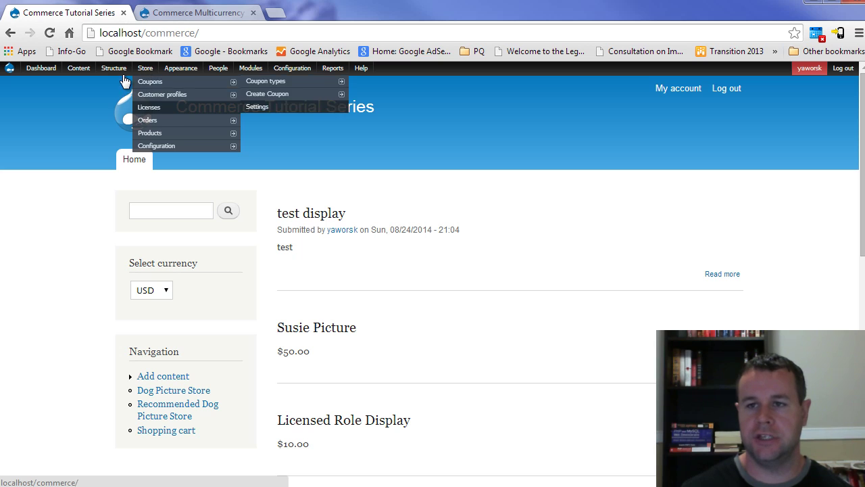
pyautogui.click(119, 82)
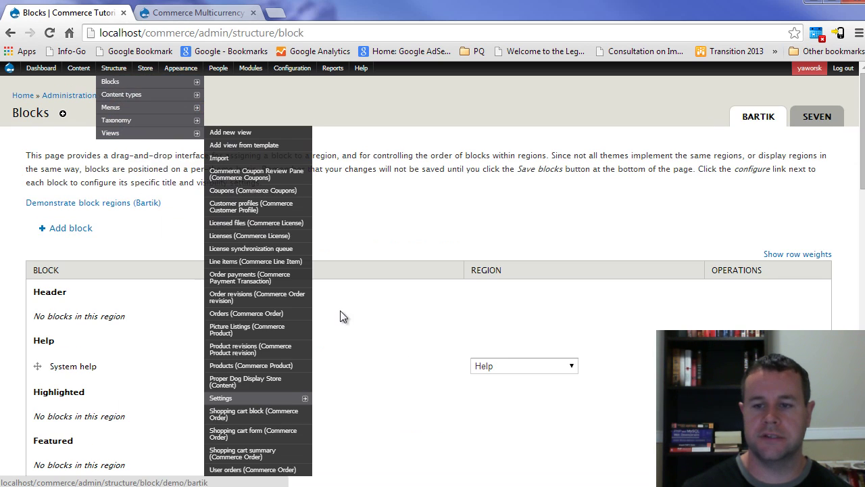
pyautogui.scroll(-10, 536, 327)
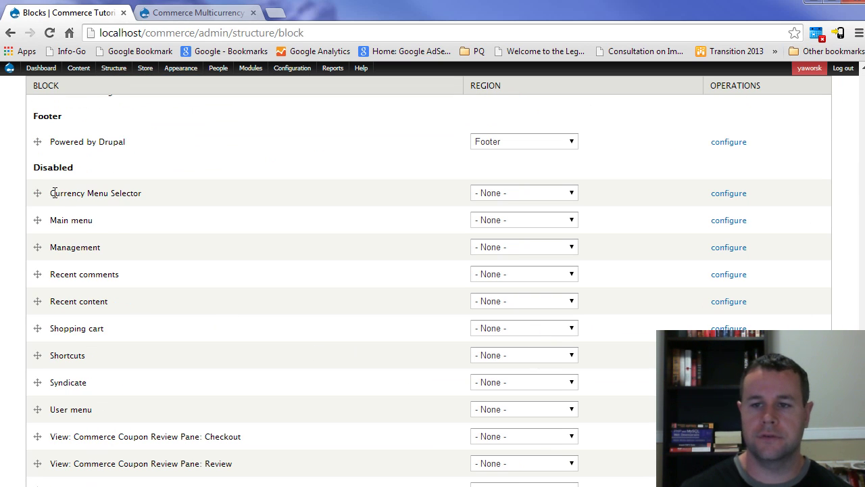
pyautogui.moveTo(52, 193); pyautogui.dragTo(148, 192)
pyautogui.click(157, 207)
pyautogui.scroll(10, 162, 244)
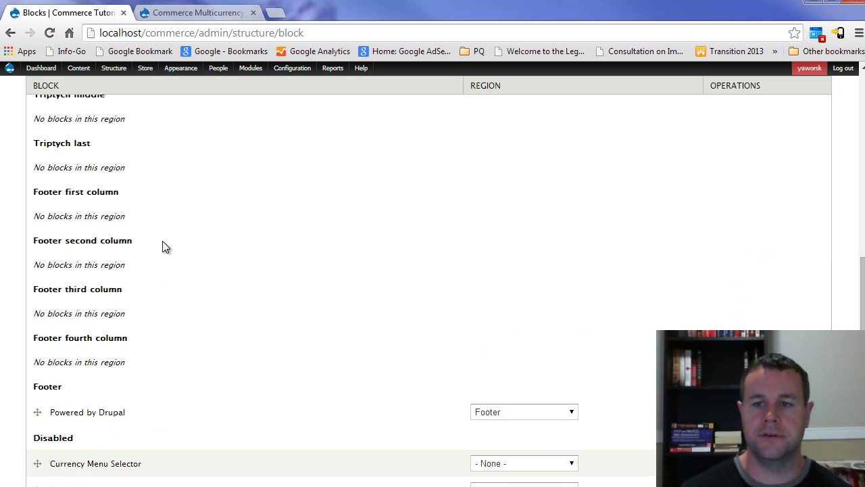
pyautogui.moveTo(52, 323); pyautogui.dragTo(128, 325)
pyautogui.click(66, 323)
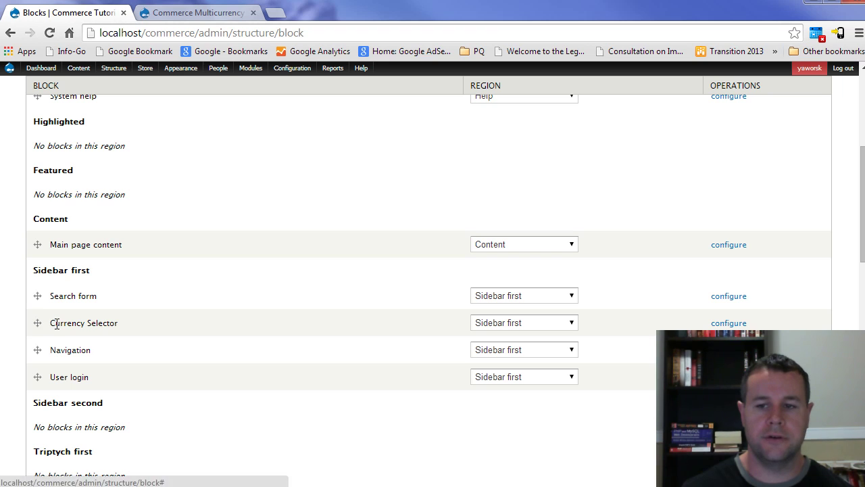
pyautogui.moveTo(51, 322); pyautogui.dragTo(120, 328)
pyautogui.click(122, 331)
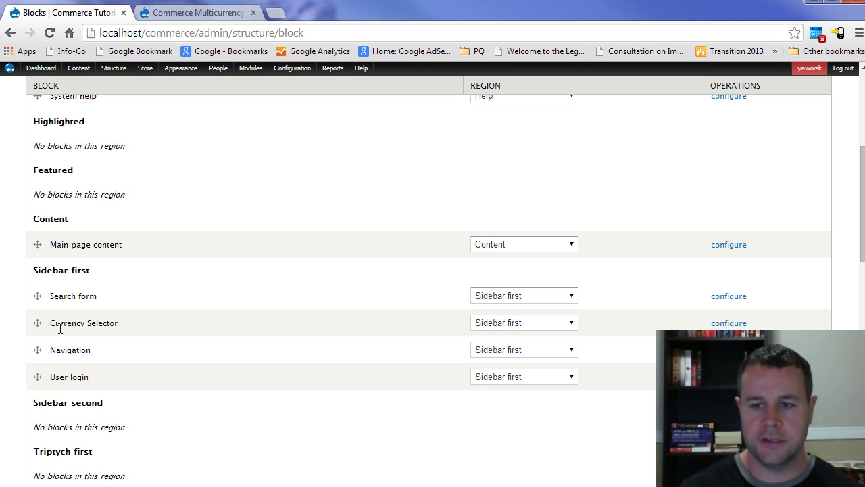
pyautogui.scroll(4, 154, 323)
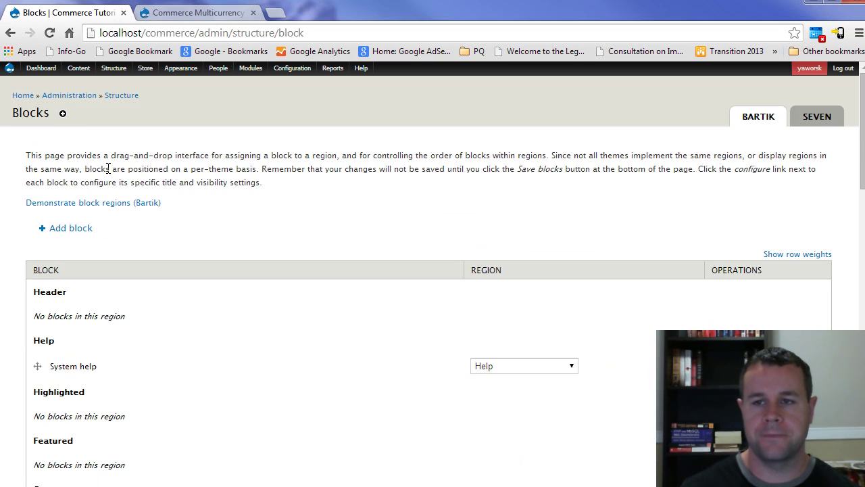
# Step: On the site's home page, switch the currency to CAD, check the Susie Picture price, and switch back to USD
pyautogui.click(26, 96)
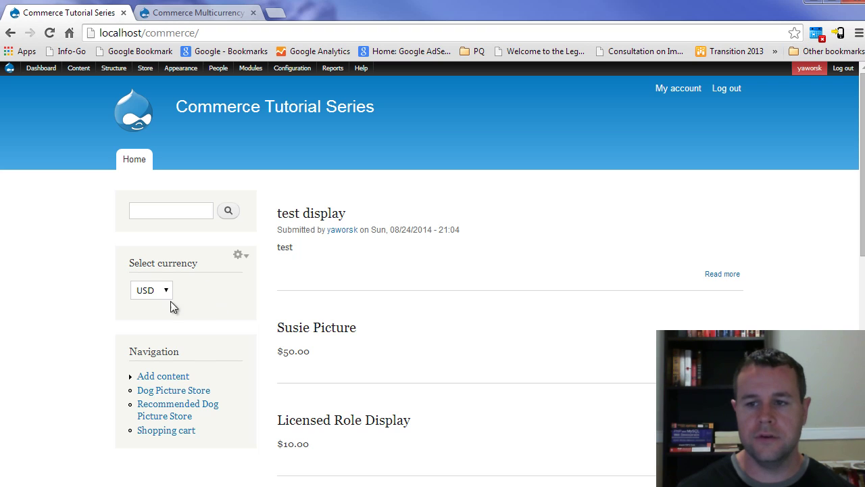
pyautogui.click(156, 306)
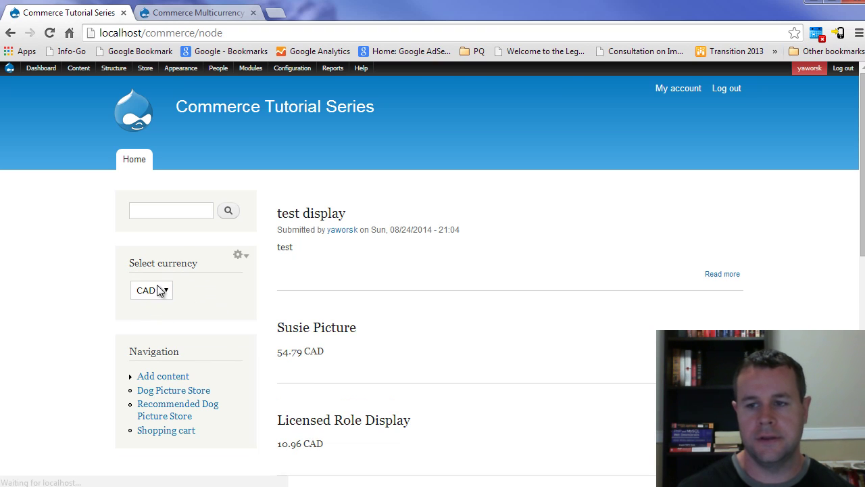
pyautogui.moveTo(326, 352); pyautogui.dragTo(277, 353)
pyautogui.click(276, 355)
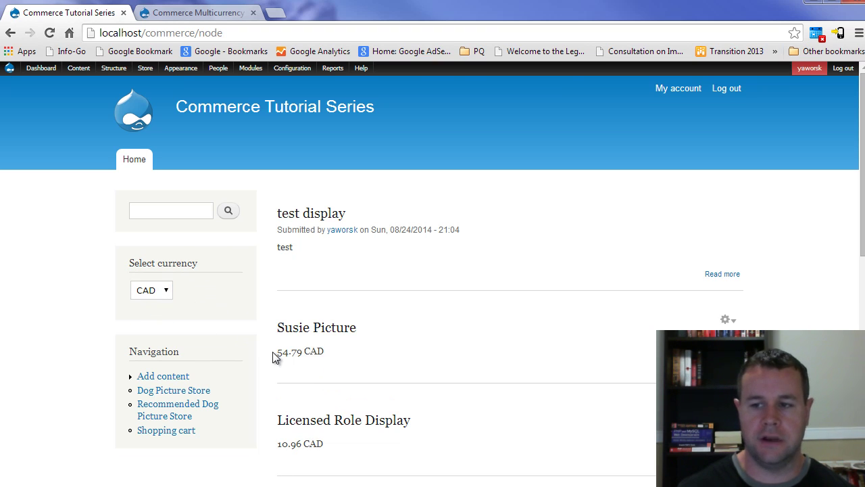
pyautogui.click(159, 292)
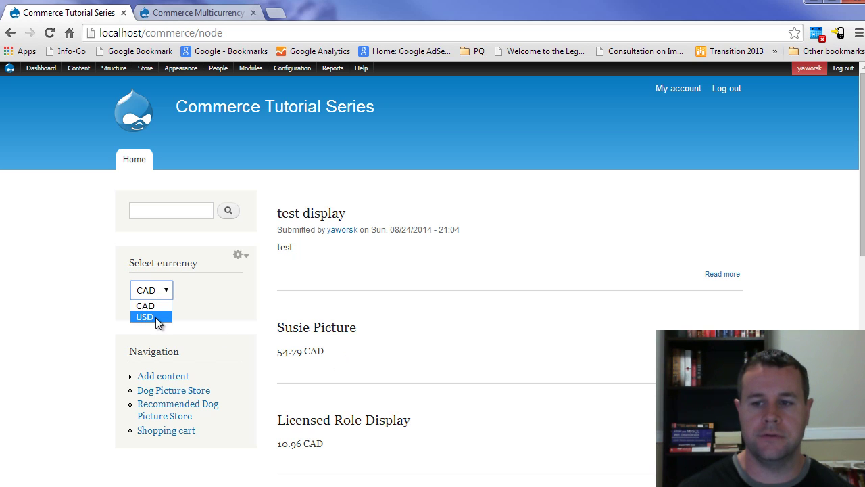
pyautogui.click(160, 318)
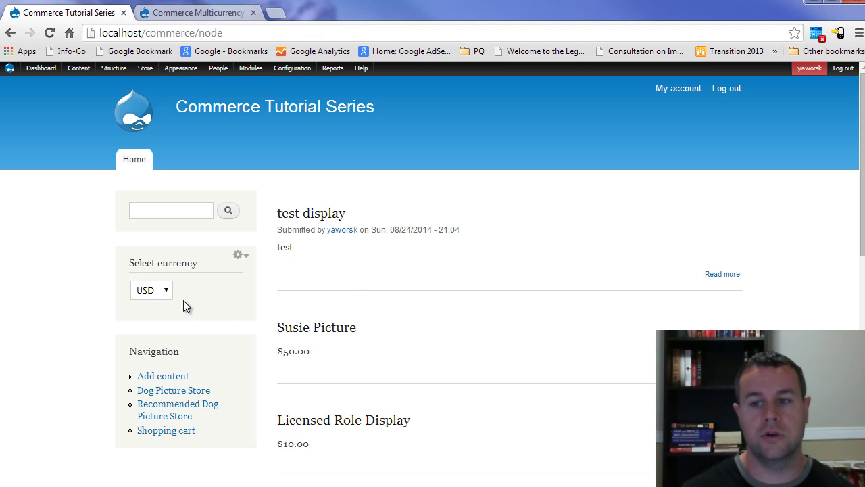
# Step: Enable dedicated Canadian Dollar and United States Dollar price fields for T-Shirt in the currency handling settings and save them
pyautogui.moveTo(146, 68)
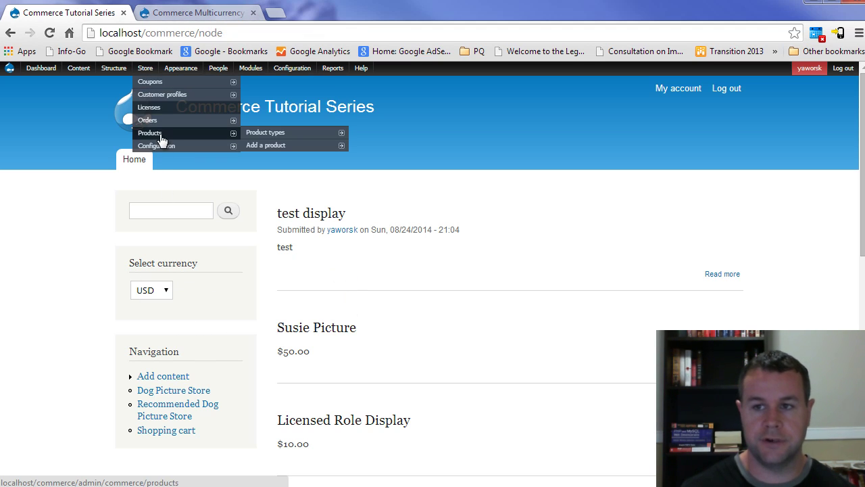
pyautogui.moveTo(181, 148)
pyautogui.moveTo(280, 160)
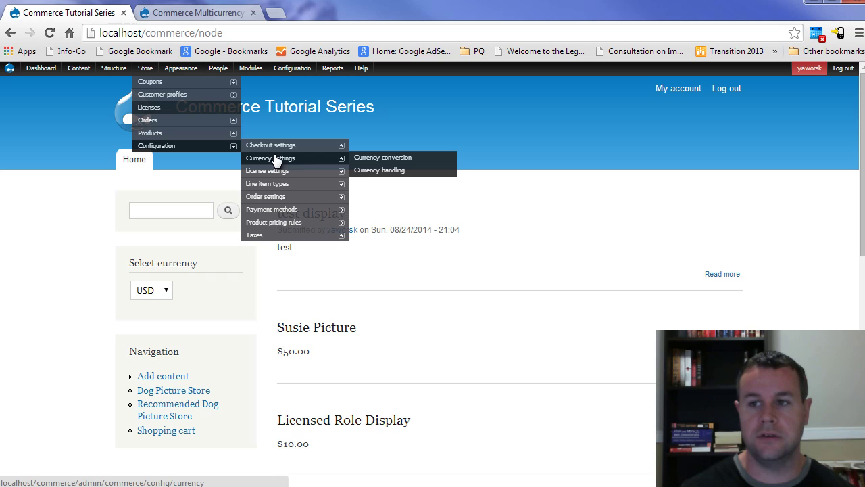
pyautogui.click(391, 172)
pyautogui.scroll(-6, 389, 178)
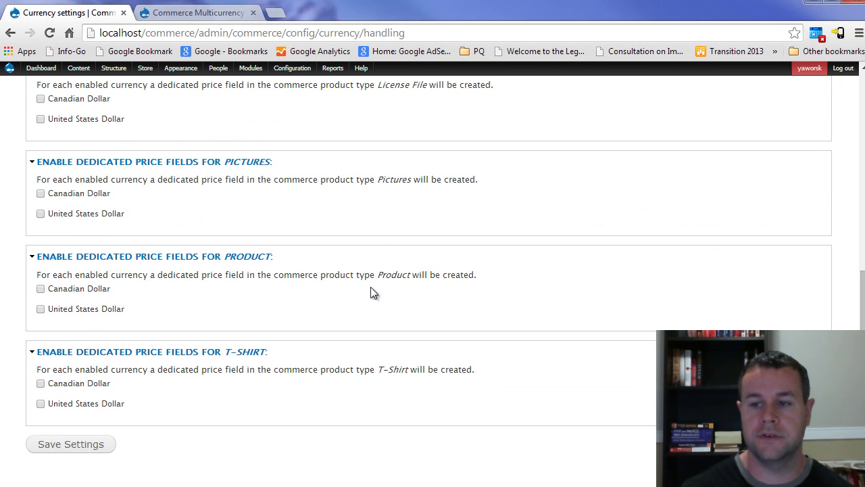
pyautogui.click(62, 384)
pyautogui.click(72, 404)
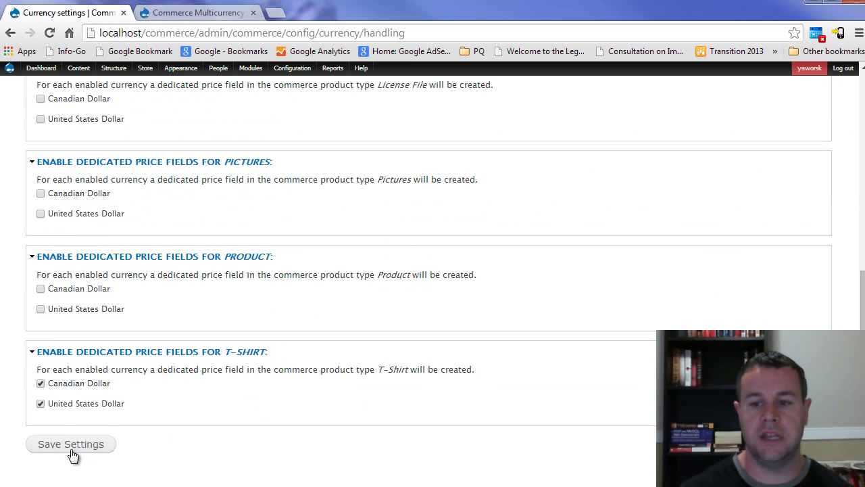
pyautogui.click(72, 449)
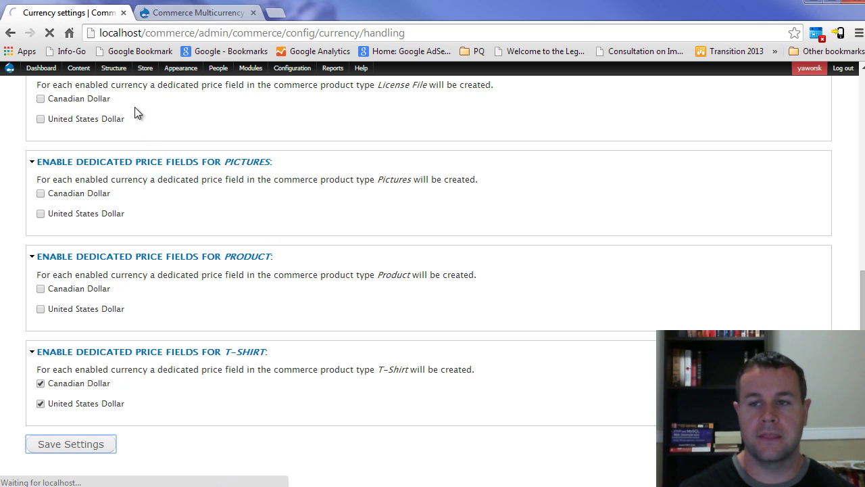
# Step: Start a new T-Shirt product with the SKU "Test Sku" and the title "Test"
pyautogui.moveTo(146, 70)
pyautogui.moveTo(155, 101)
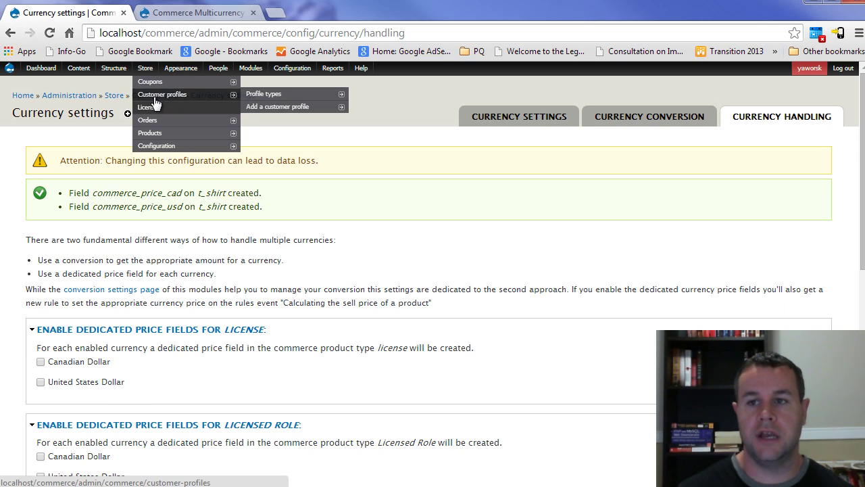
pyautogui.moveTo(189, 132)
pyautogui.moveTo(284, 145)
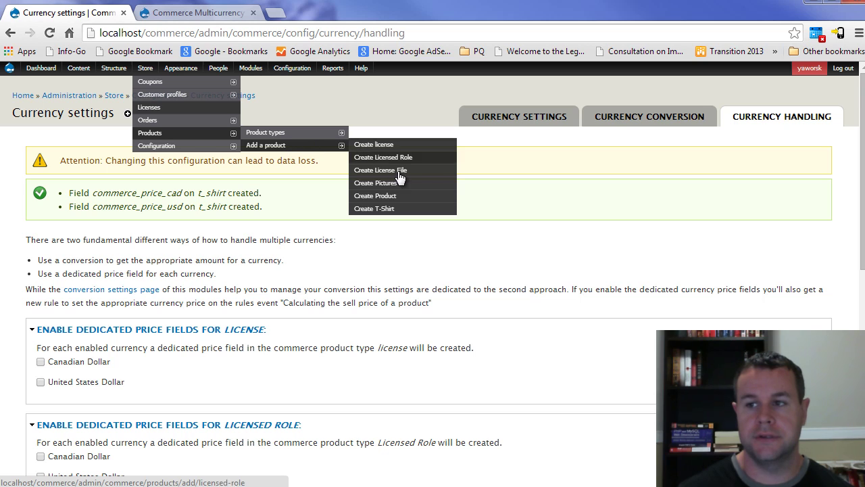
pyautogui.click(394, 209)
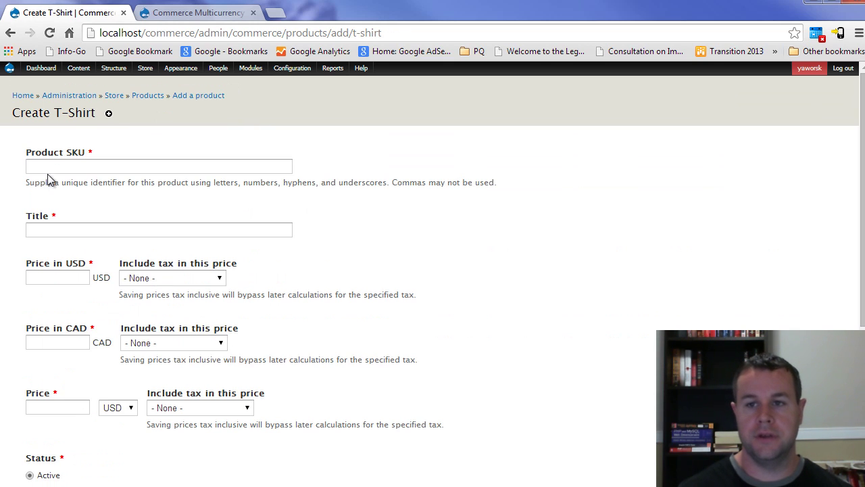
pyautogui.click(49, 169)
pyautogui.write('Test s')
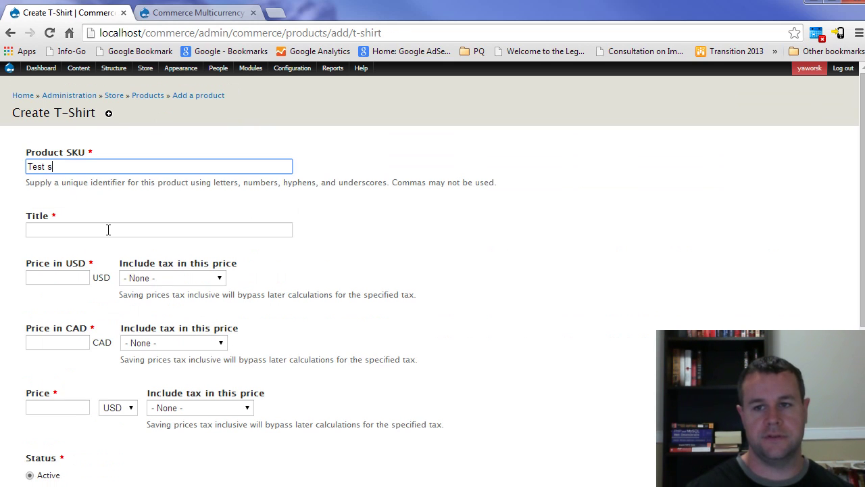
pyautogui.write('Sku')
pyautogui.click(54, 230)
pyautogui.write('Test')
pyautogui.press('Tab')
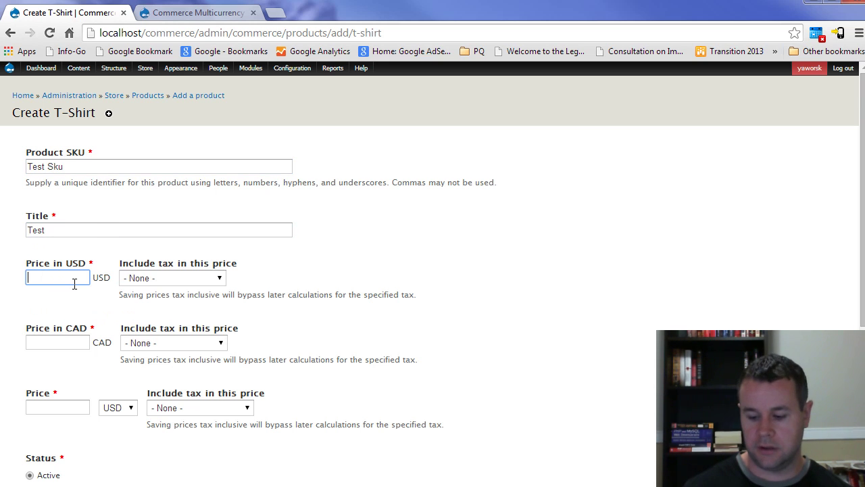
# Step: Set the T-Shirt's Price in USD to 10, Price in CAD to 20, general Price to 15 USD, and color to Red
pyautogui.write('10')
pyautogui.press('Tab')
pyautogui.press('Tab')
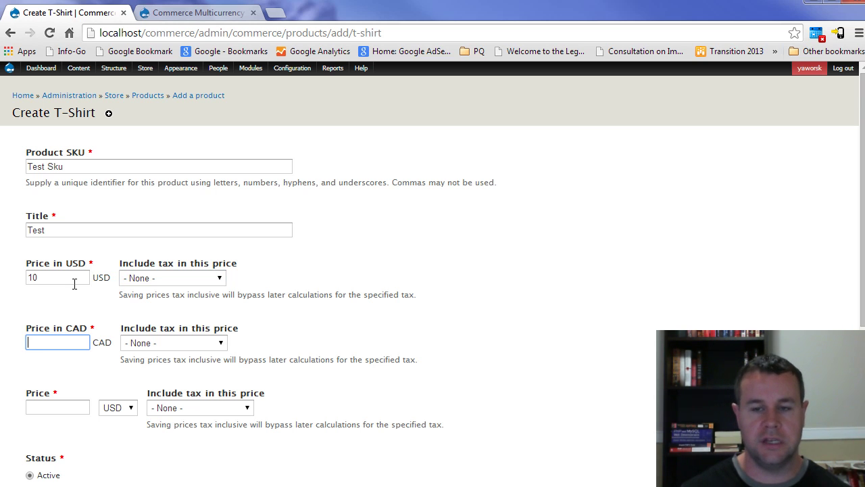
pyautogui.write('20')
pyautogui.press('Tab')
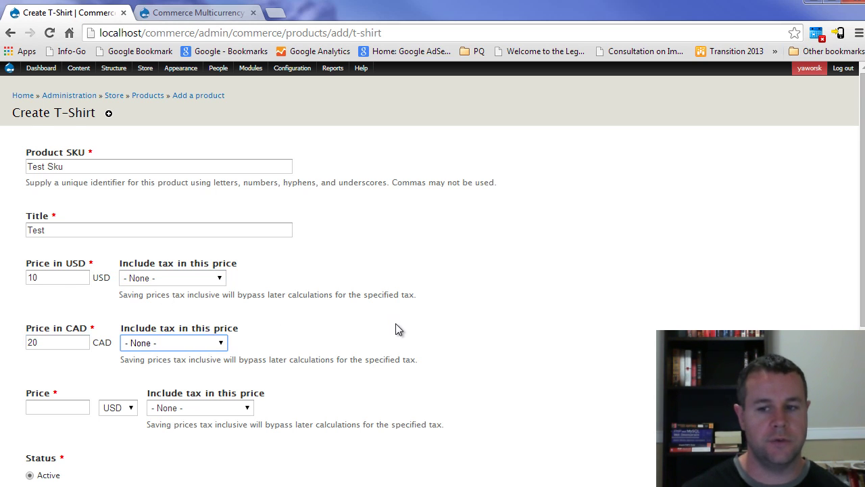
pyautogui.scroll(-1, 395, 323)
pyautogui.press('Tab')
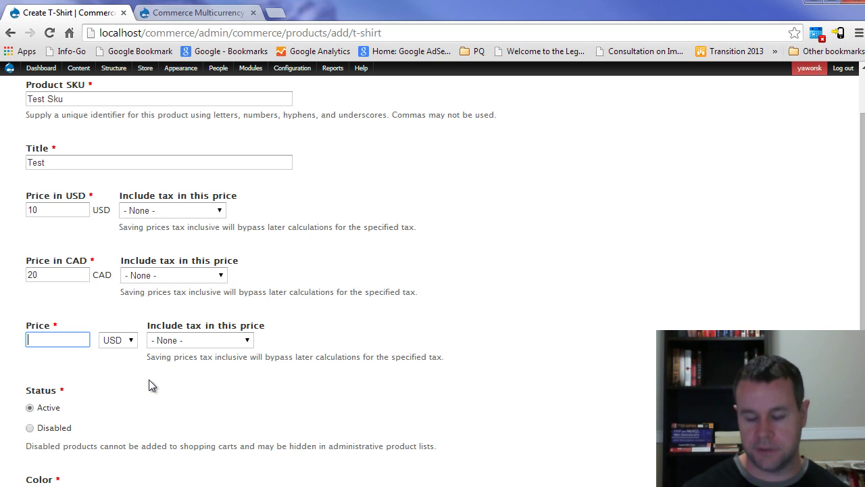
pyautogui.write('15')
pyautogui.press('Tab')
pyautogui.scroll(-1, 105, 392)
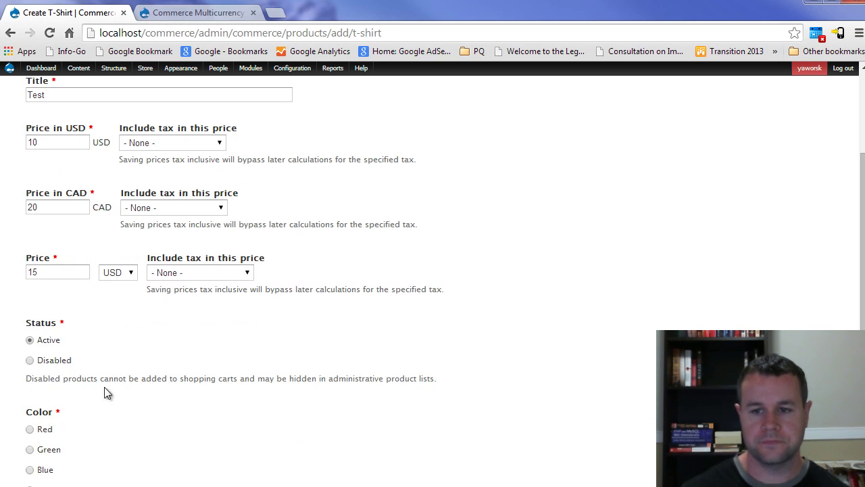
pyautogui.scroll(-1, 51, 423)
pyautogui.click(47, 363)
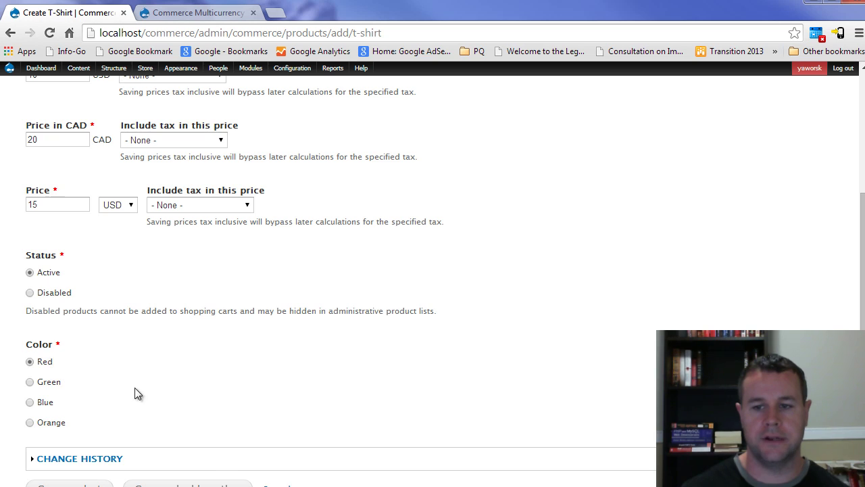
# Step: Open the T-Shirt product type's fields, try to delete the Price field (commerce_price), and return to the field list
pyautogui.scroll(3, 136, 394)
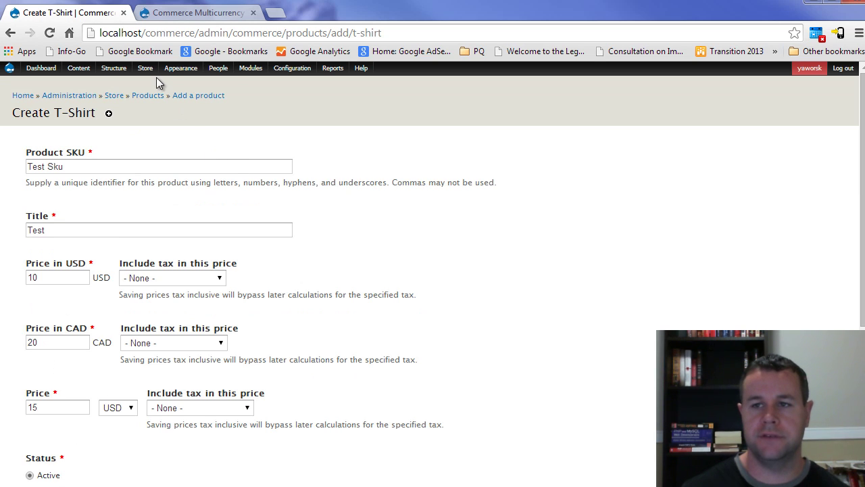
pyautogui.moveTo(157, 72)
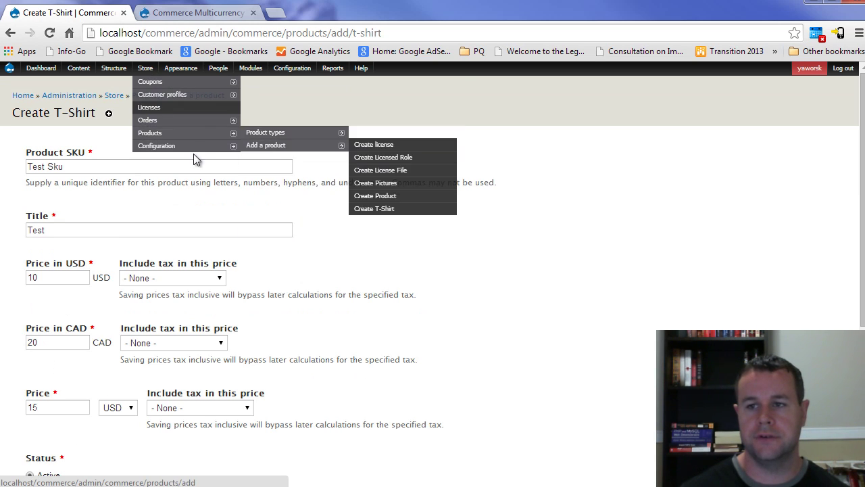
pyautogui.moveTo(264, 133)
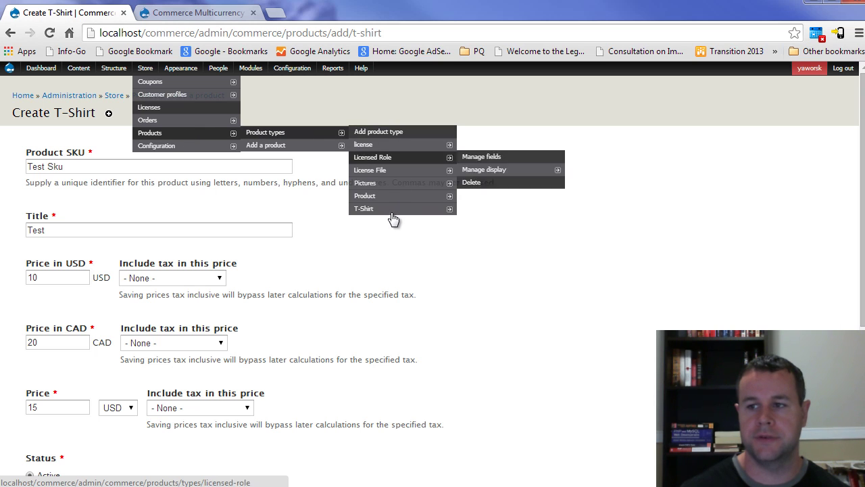
pyautogui.moveTo(395, 209)
pyautogui.click(473, 210)
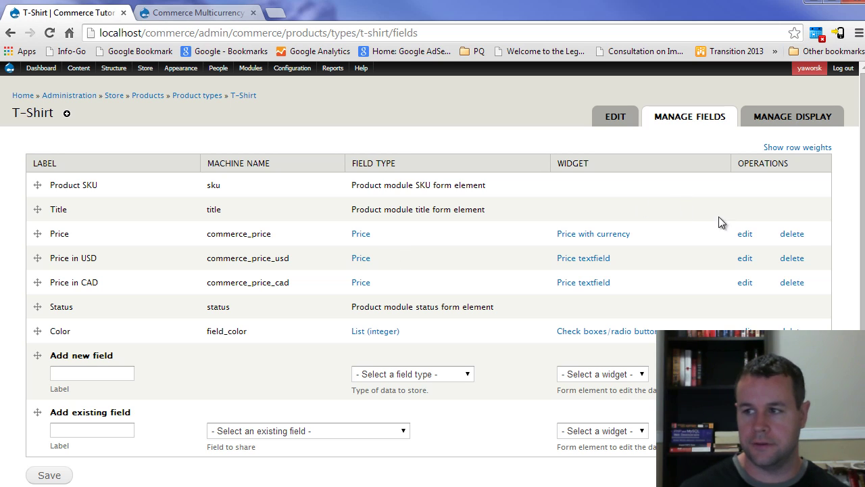
pyautogui.click(791, 235)
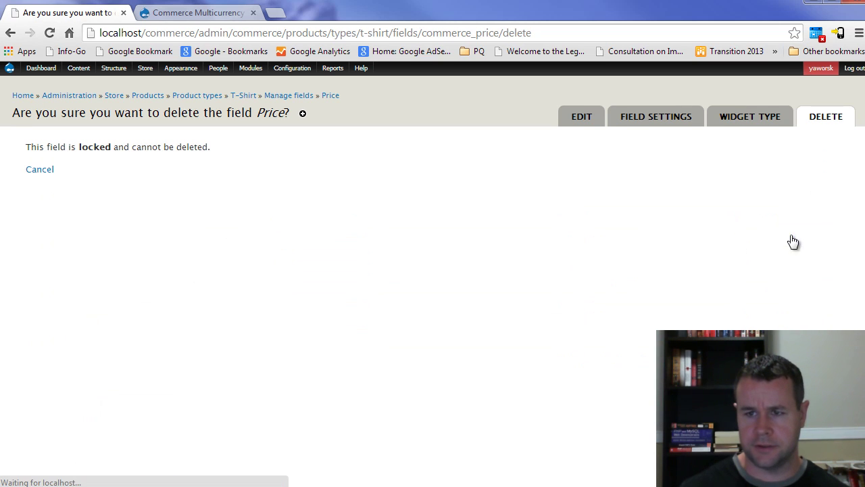
pyautogui.click(37, 175)
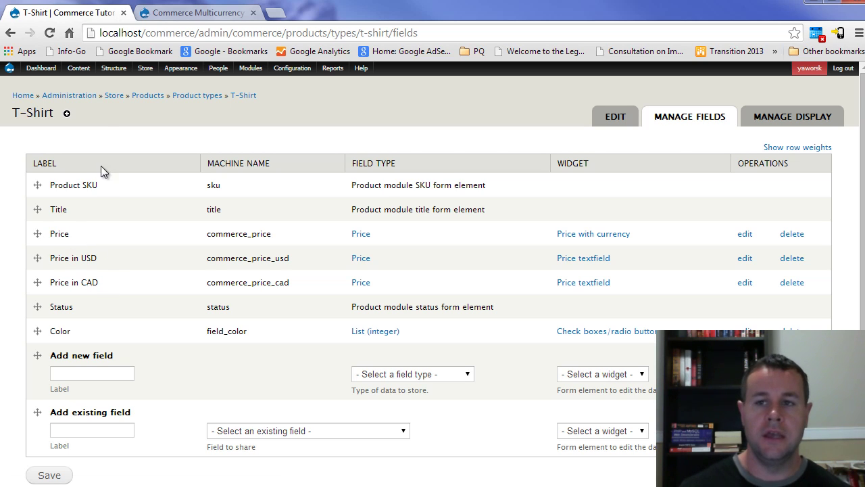
pyautogui.moveTo(124, 76)
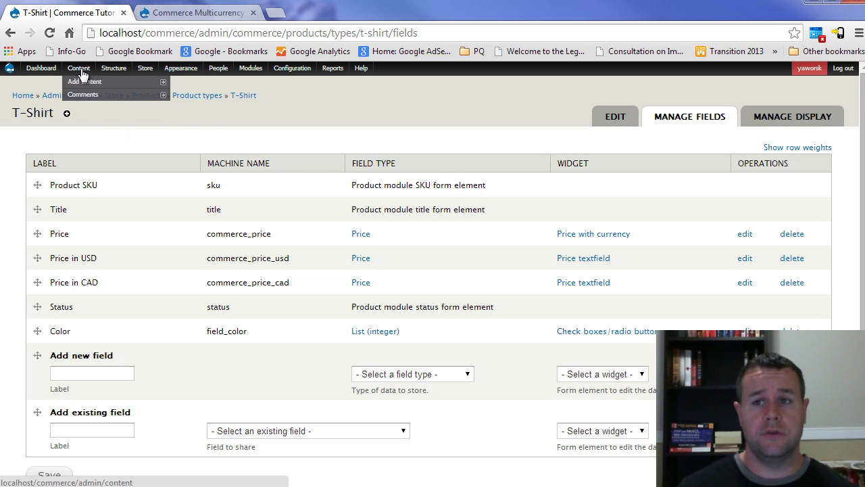
# Step: Examine the price fields in the Shirt Display Product content type's default display settings, and return to the site's home page
pyautogui.moveTo(96, 71)
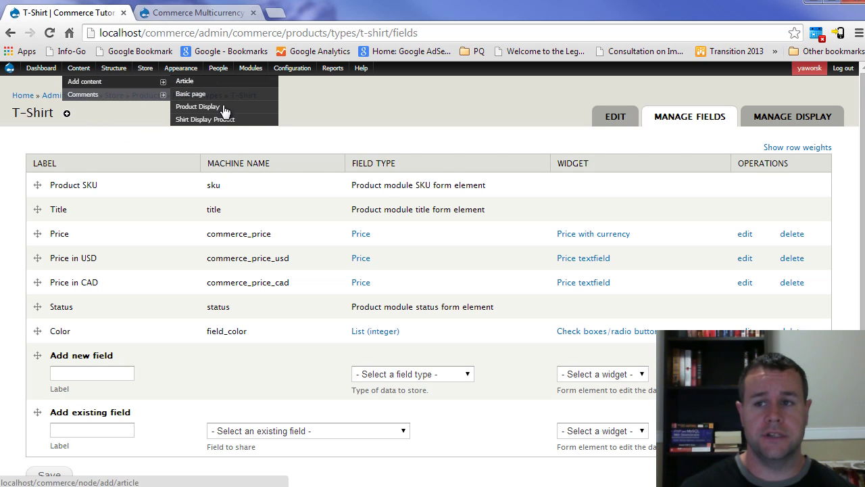
pyautogui.click(210, 120)
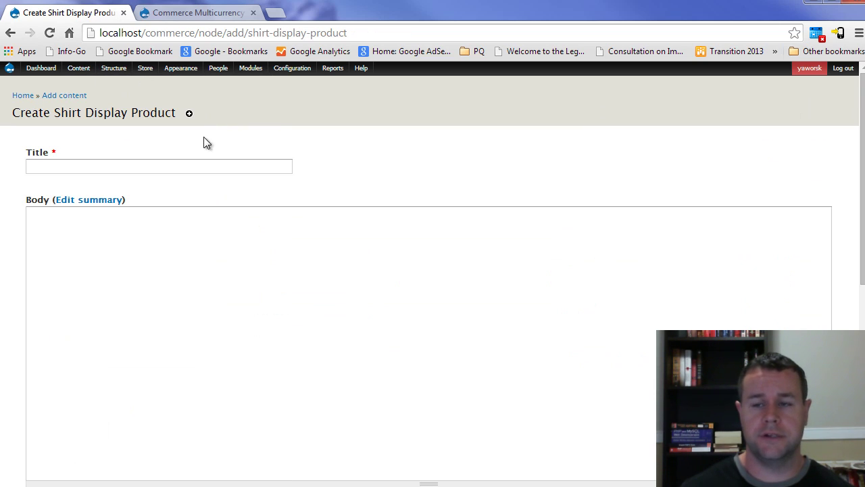
pyautogui.moveTo(121, 81)
pyautogui.moveTo(135, 97)
pyautogui.moveTo(251, 147)
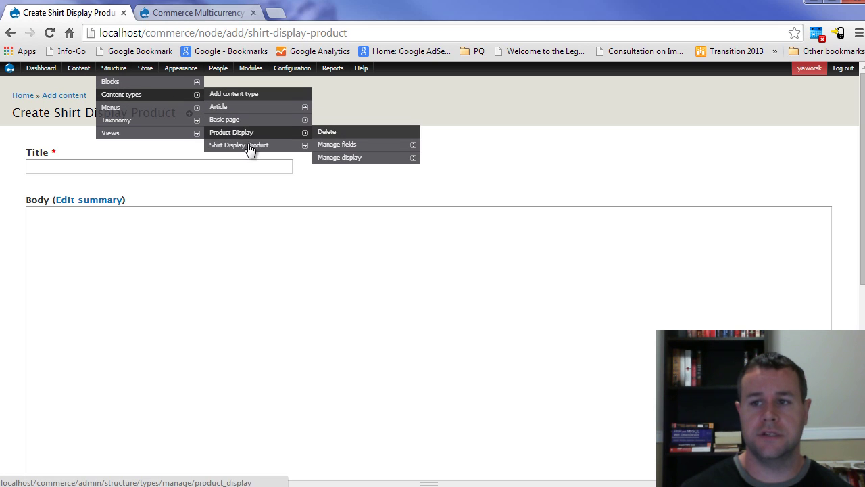
pyautogui.click(362, 171)
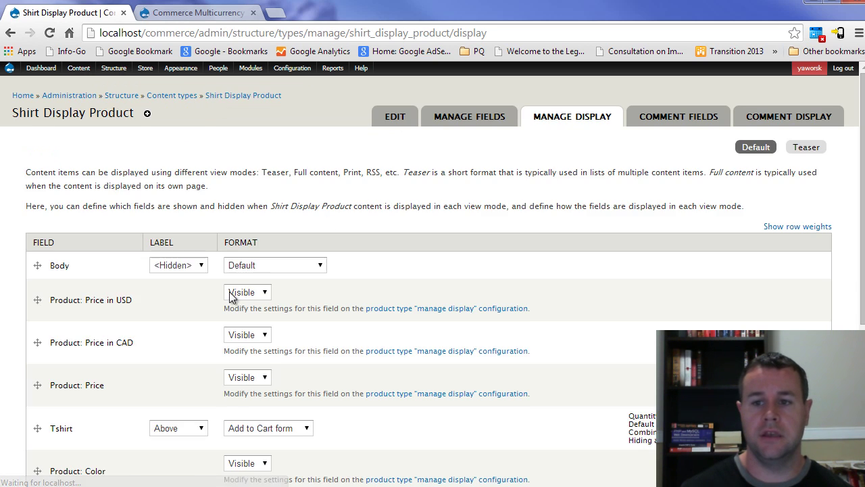
pyautogui.scroll(-4, 226, 293)
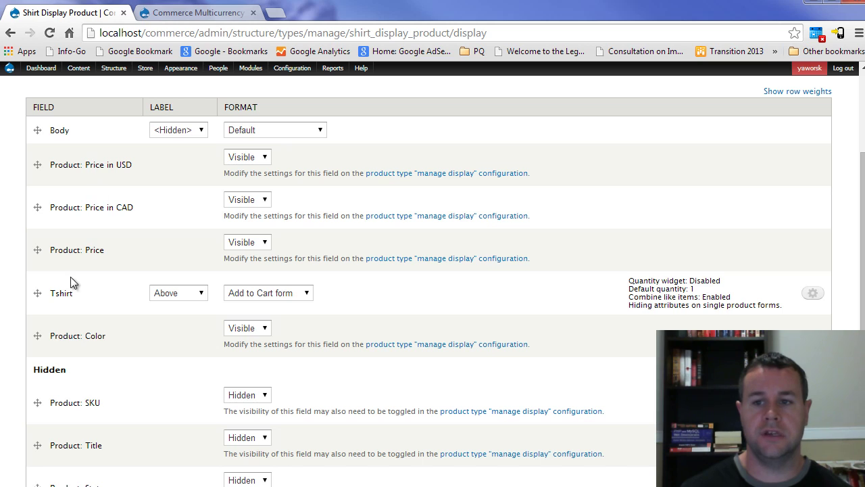
pyautogui.moveTo(50, 249); pyautogui.dragTo(115, 256)
pyautogui.click(87, 254)
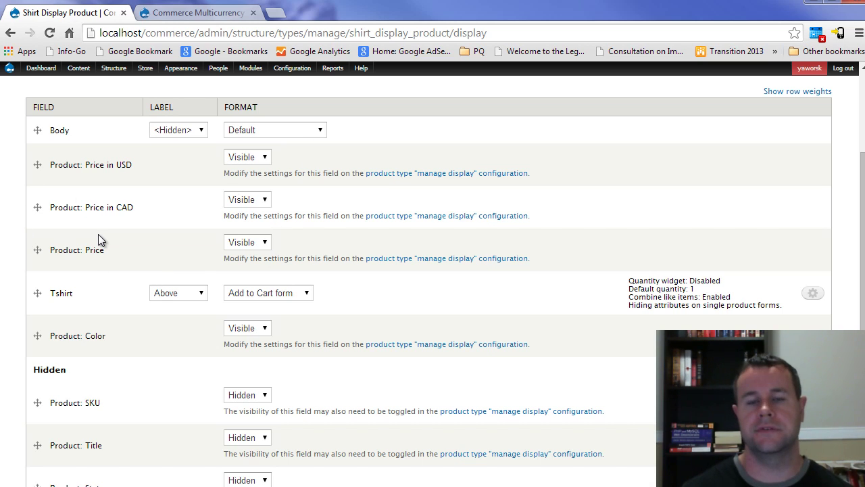
pyautogui.scroll(2, 158, 254)
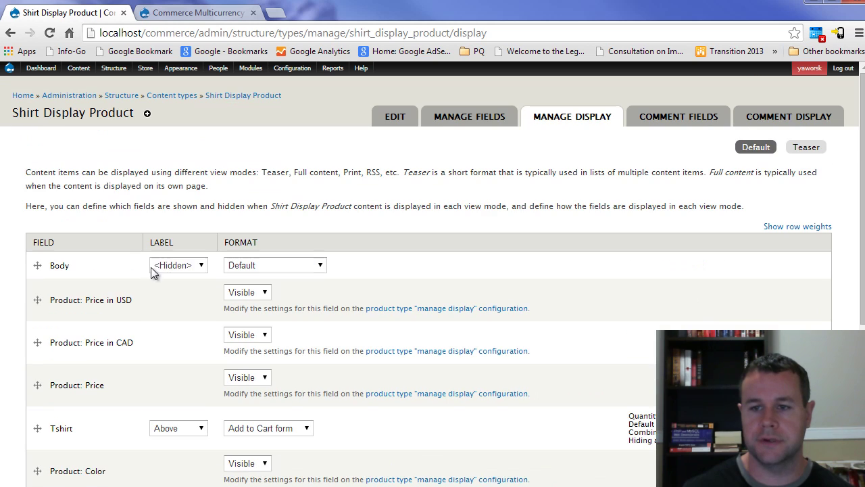
pyautogui.click(26, 96)
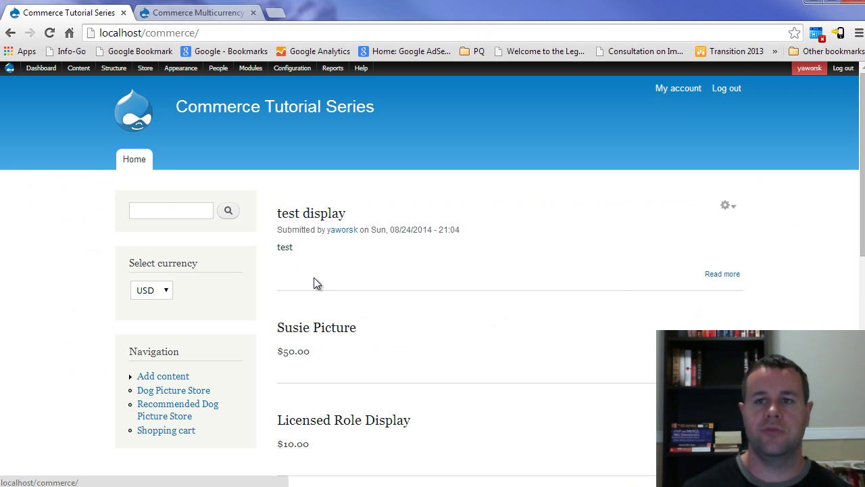